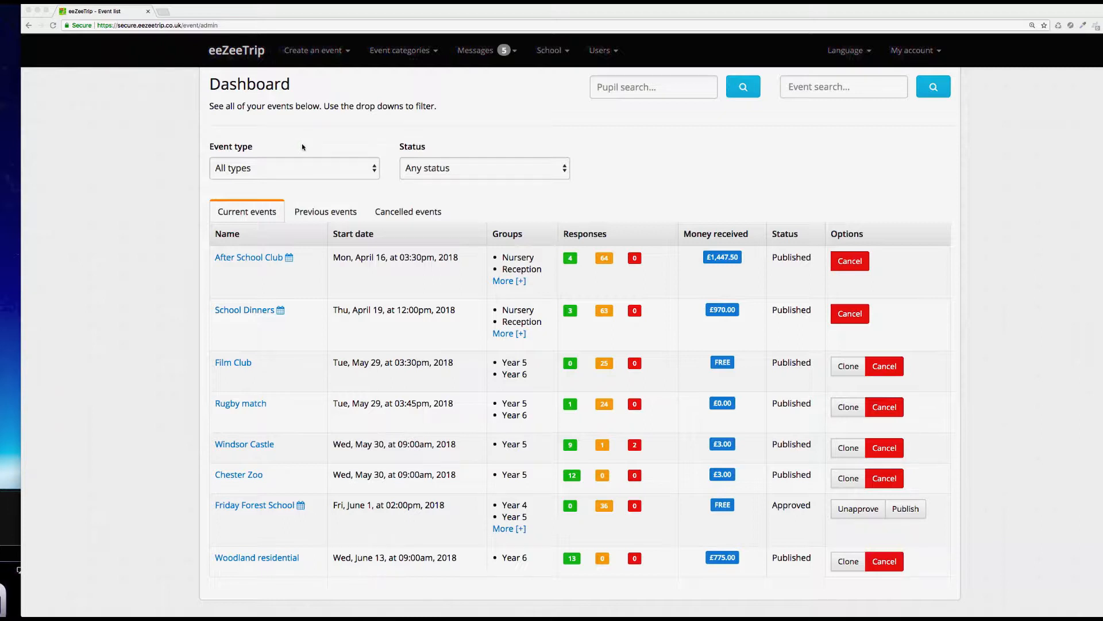
Step: Start creating a new club event and name it "Breakfast Club"
left_click(346, 53)
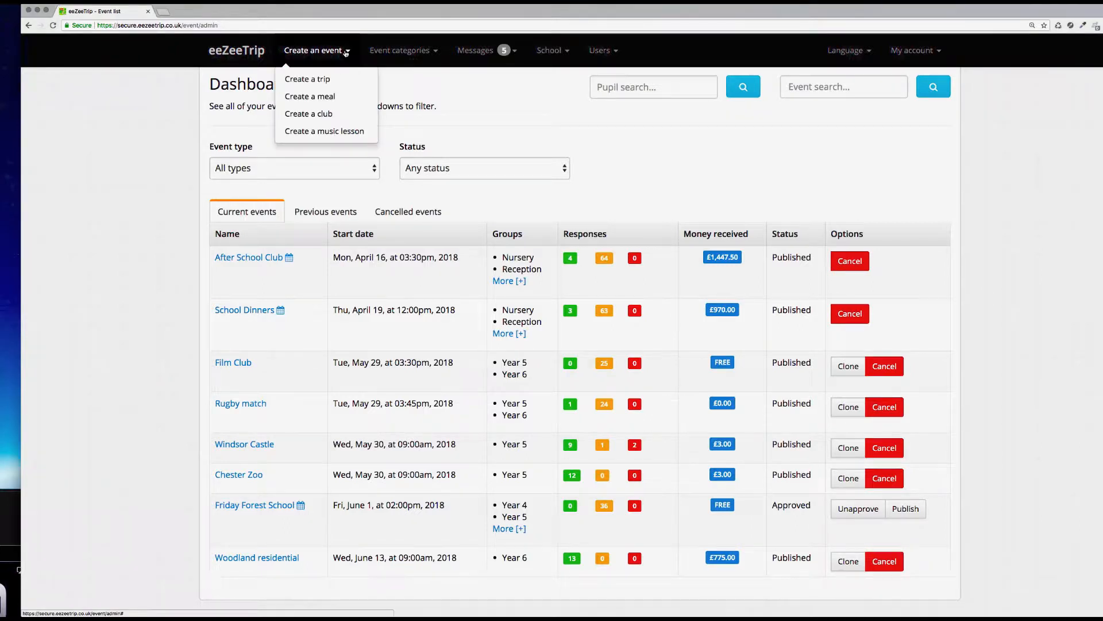
left_click(330, 114)
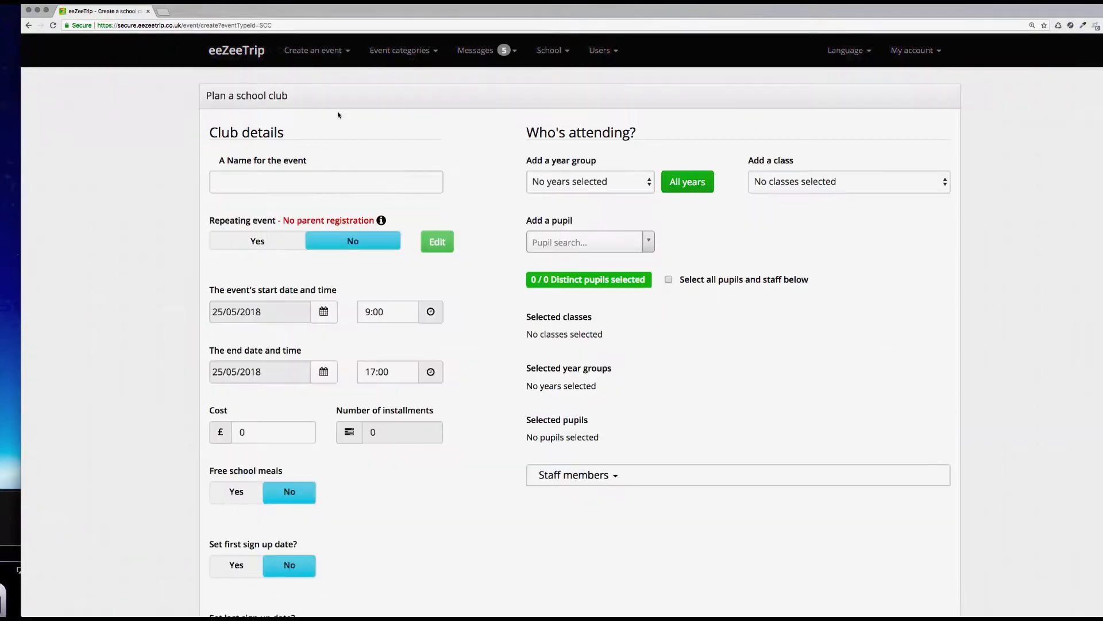
left_click(273, 178)
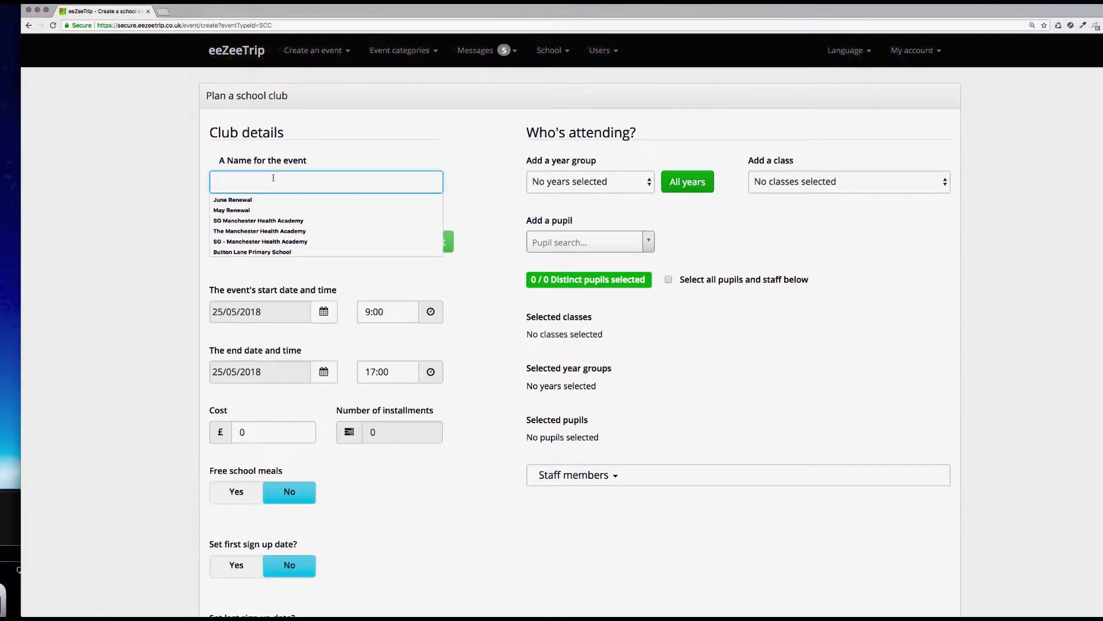
type("Breakfast Club")
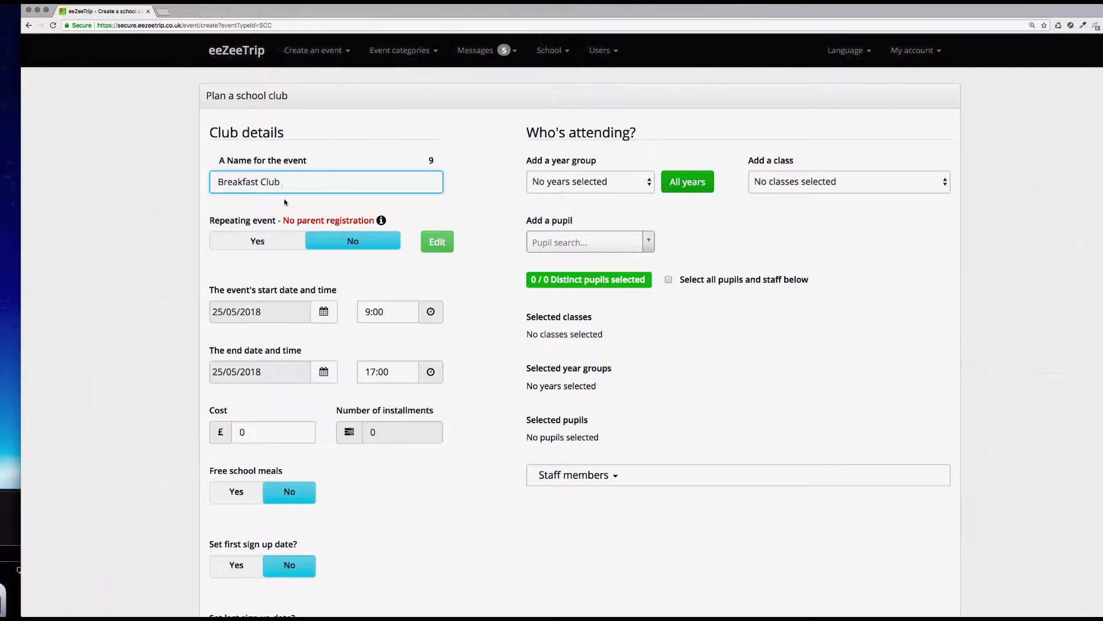
Step: Make the event repeating, with a date range from 29/05/2018 to 20/07/2018
left_click(258, 243)
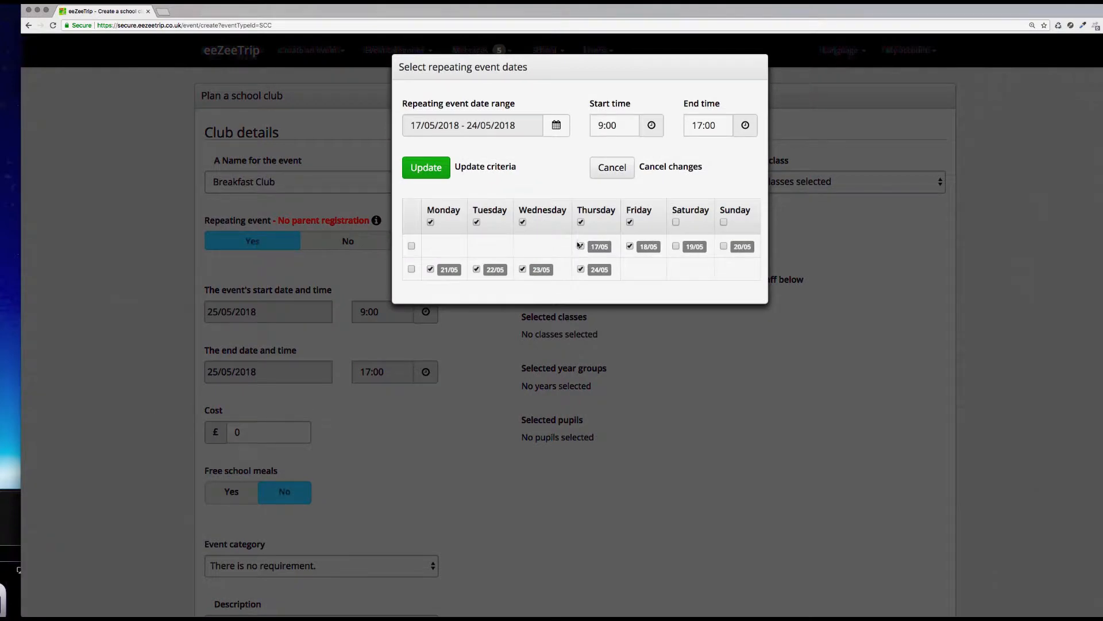
left_click(557, 127)
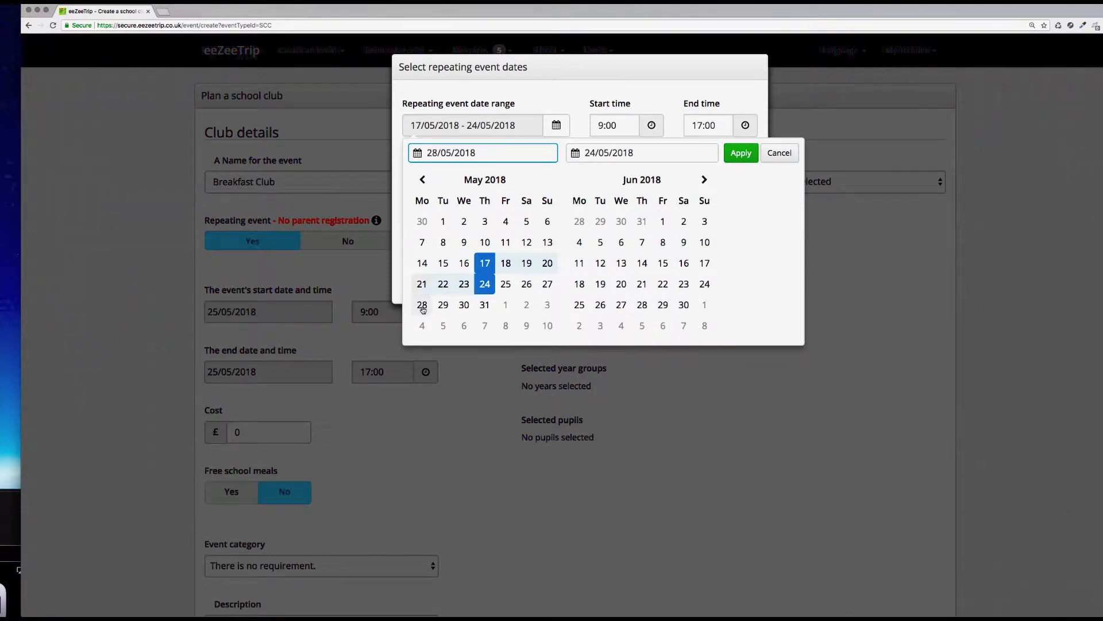
left_click(442, 306)
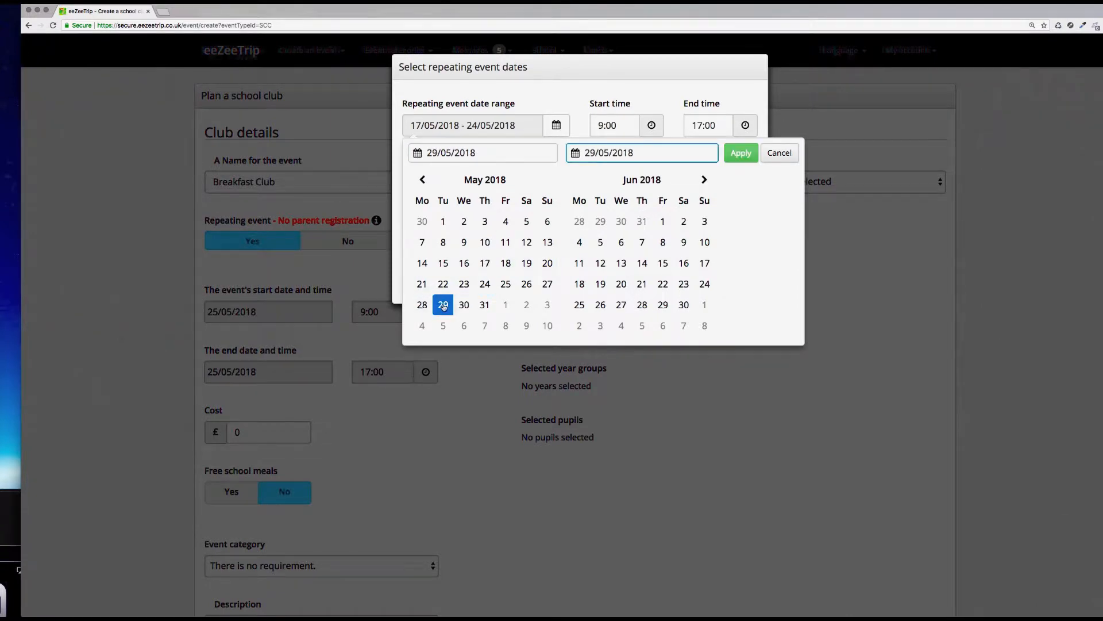
left_click(706, 179)
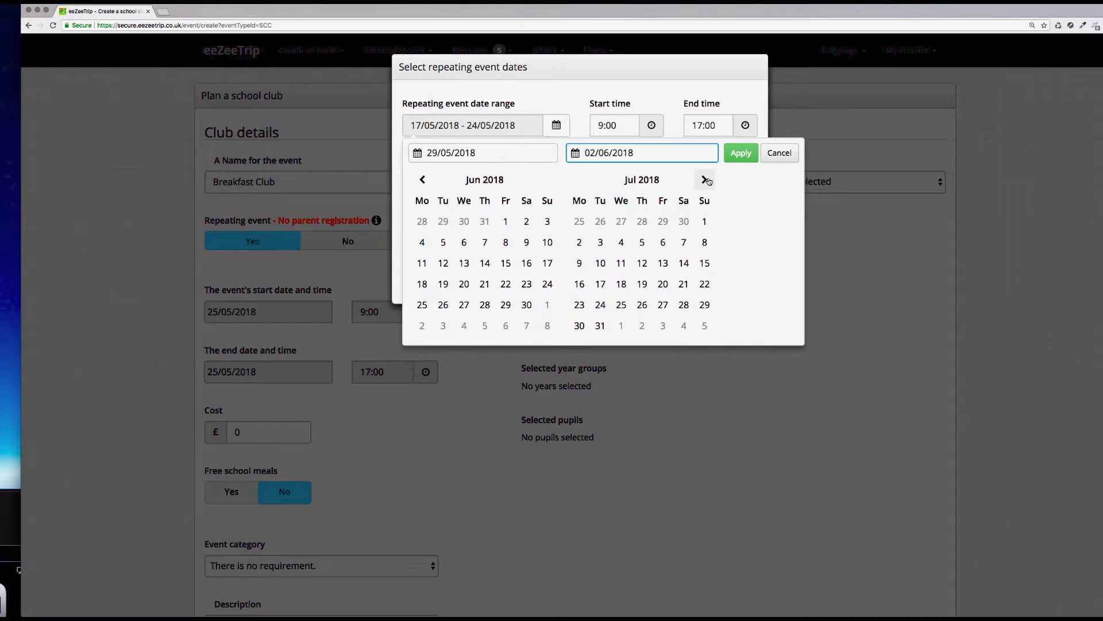
left_click(663, 284)
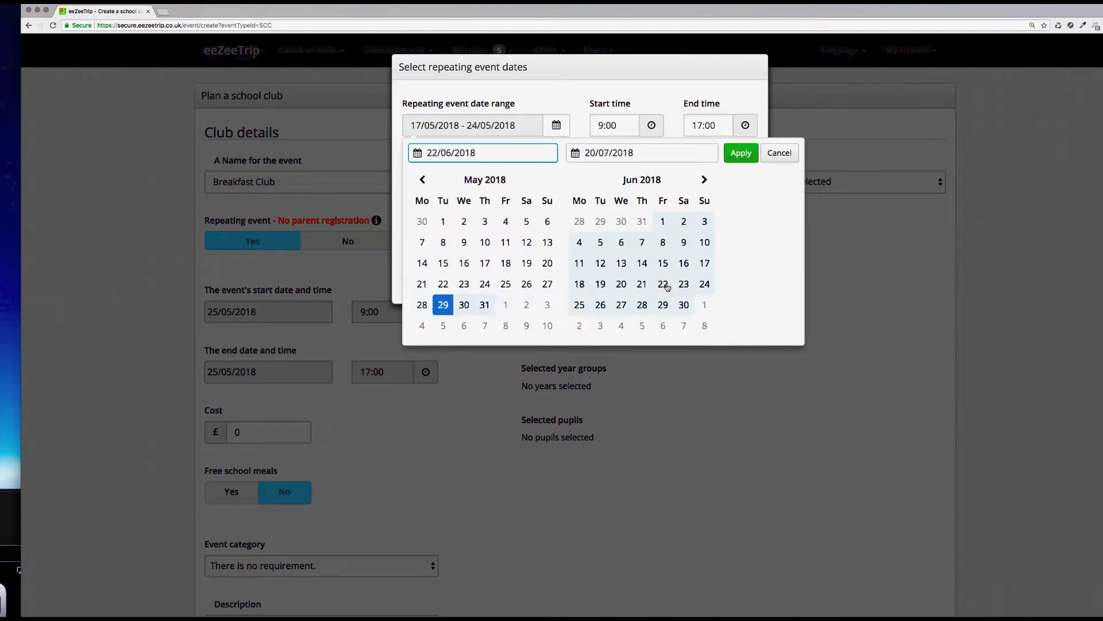
left_click(741, 154)
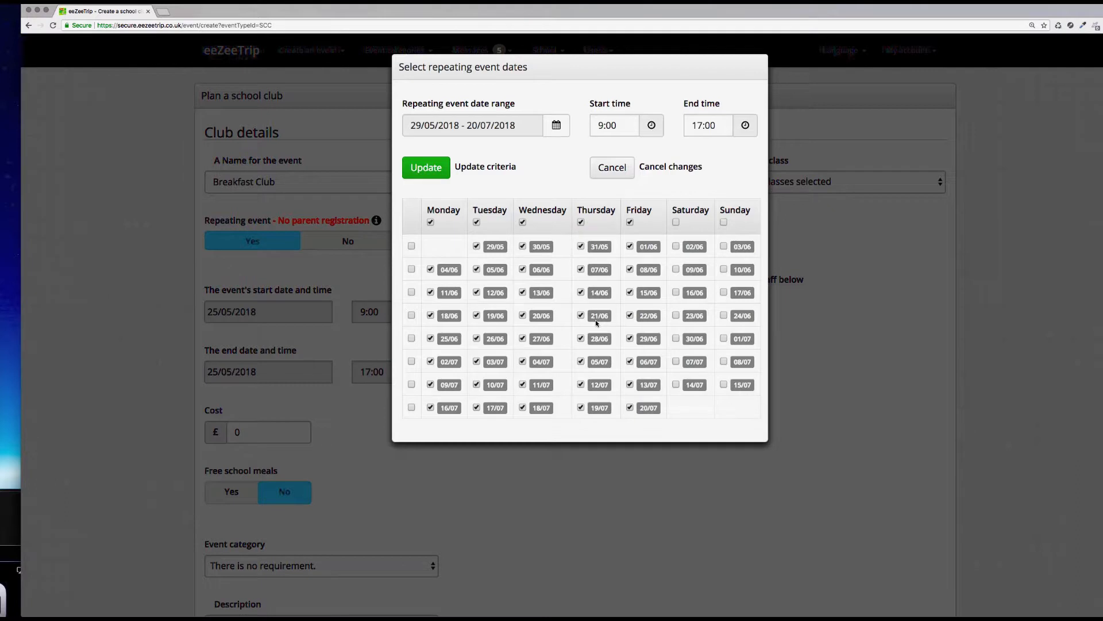
Step: Untick the dates the club will not run, such as 06/06 in the repeating dates table
left_click(676, 223)
left_click(523, 269)
Step: Set the repeating event's start time to 7:45
left_click(628, 125)
left_click(625, 208)
left_click(625, 208)
left_click(666, 160)
left_click(666, 161)
left_click(666, 160)
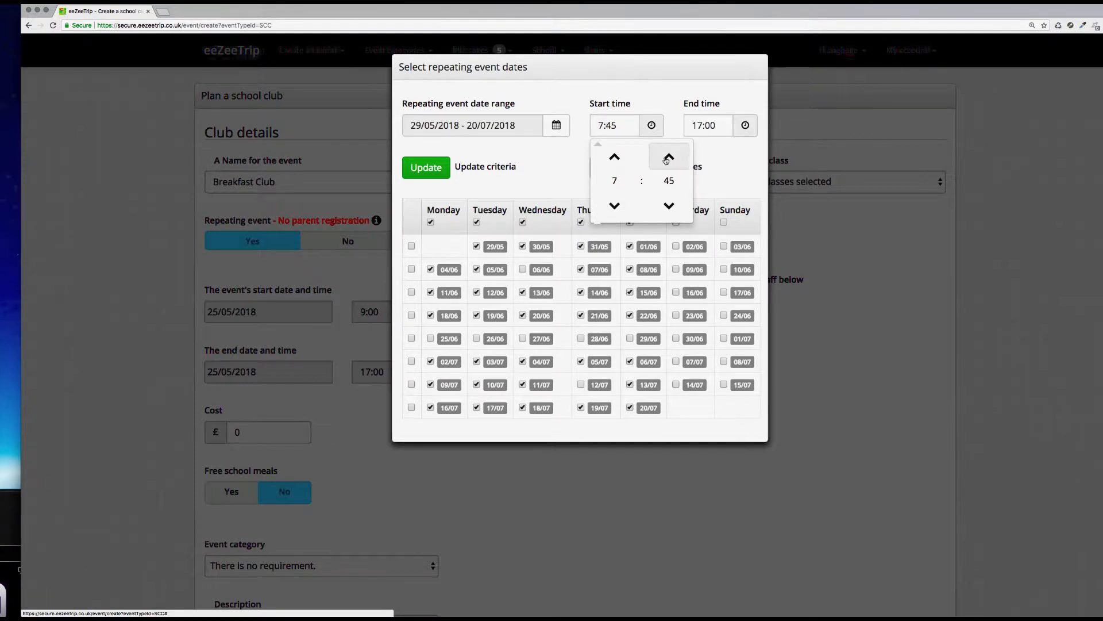
Step: Set the end time to 8:45 and update the repeating event dates
left_click(712, 125)
left_click(708, 204)
left_click(708, 204)
left_click(708, 204)
left_click(708, 204)
left_click(707, 204)
left_click(708, 204)
left_click(708, 204)
left_click(708, 204)
left_click(708, 204)
left_click(763, 157)
left_click(763, 157)
left_click(763, 157)
left_click(435, 167)
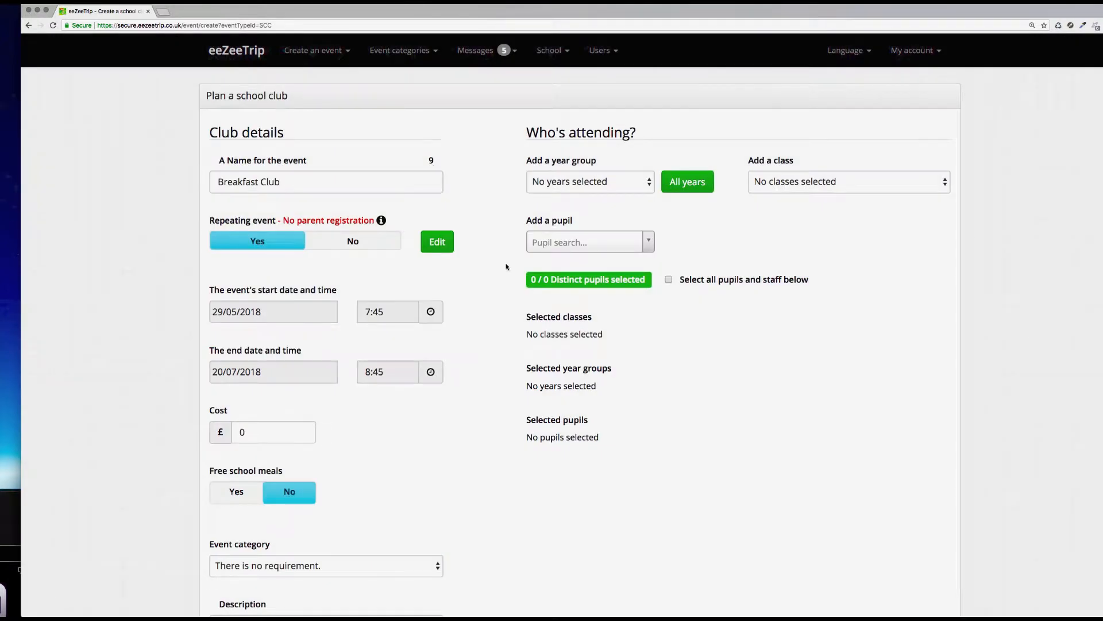
Step: Reopen the repeating event dates to review them, then close without changes
scroll(507, 267, "down", 1)
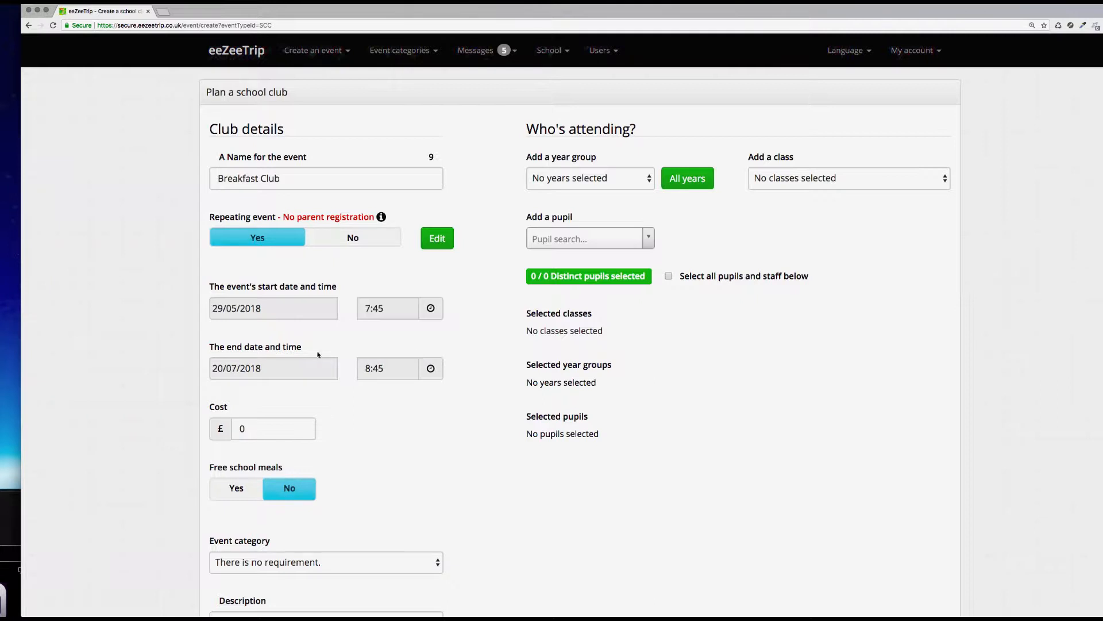
left_click(443, 241)
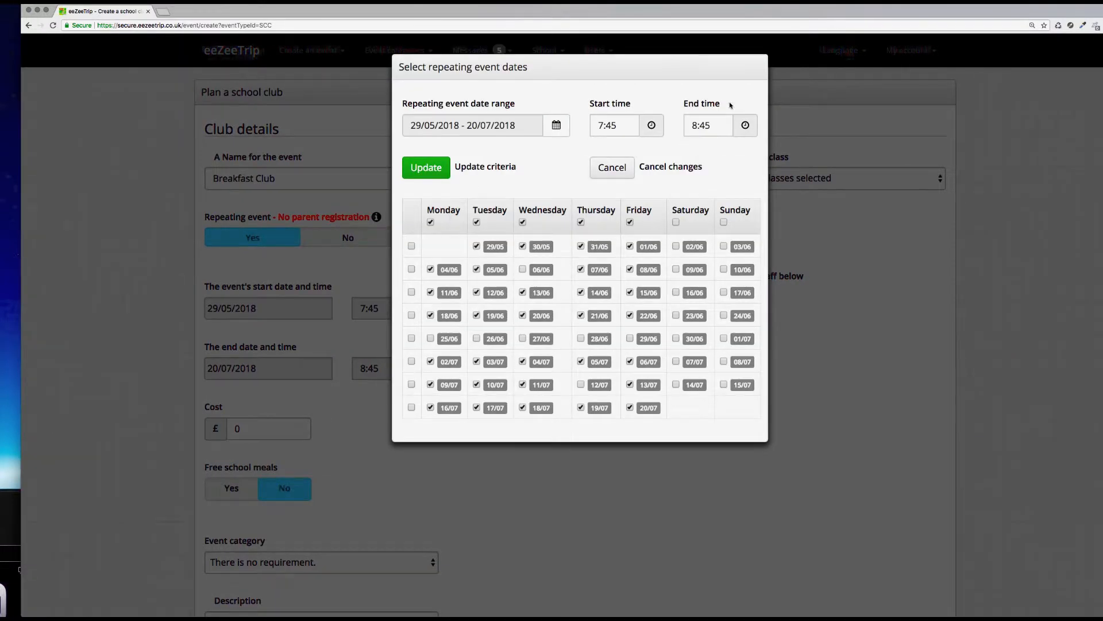
left_click(611, 168)
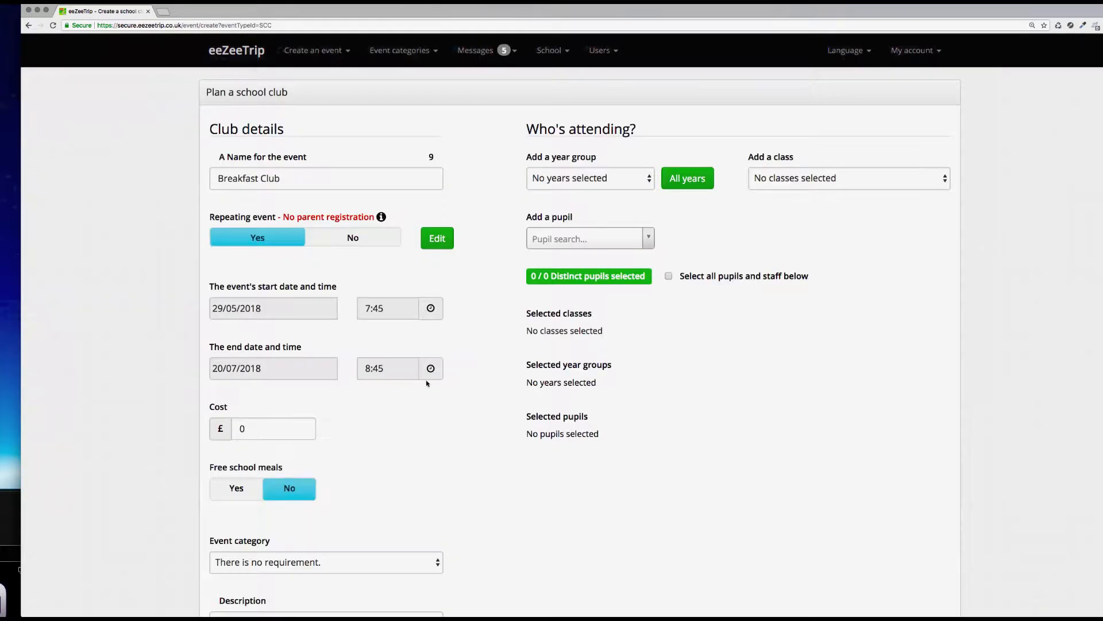
Step: Set the cost to £2 and enable free school meals
scroll(243, 366, "down", 2)
double_click(243, 366)
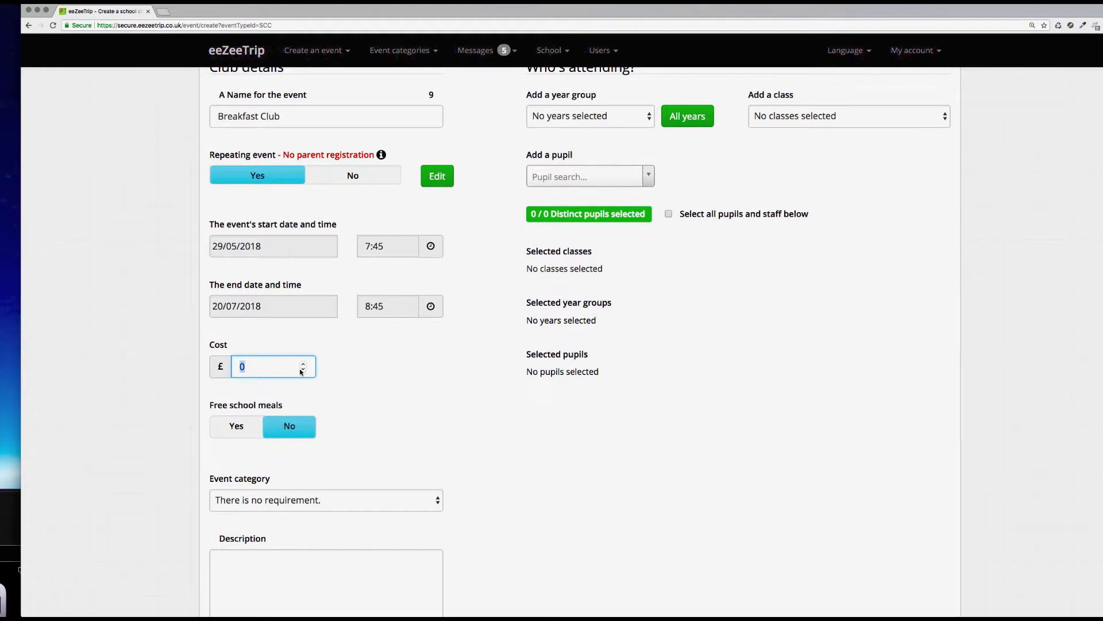
type("2")
scroll(365, 398, "down", 3)
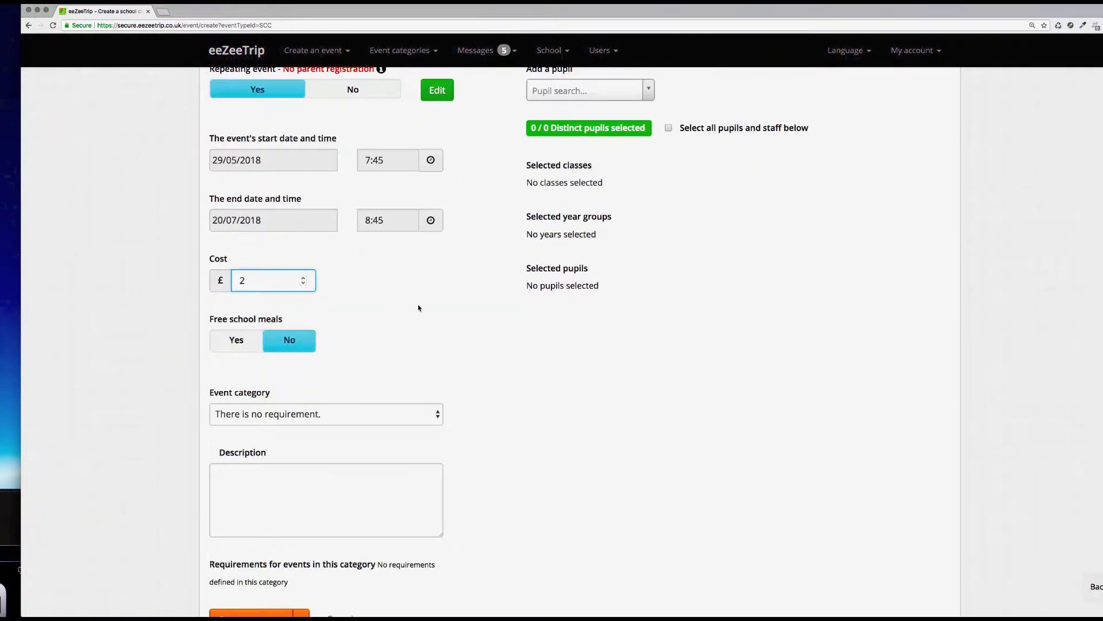
scroll(424, 315, "down", 2)
left_click(236, 304)
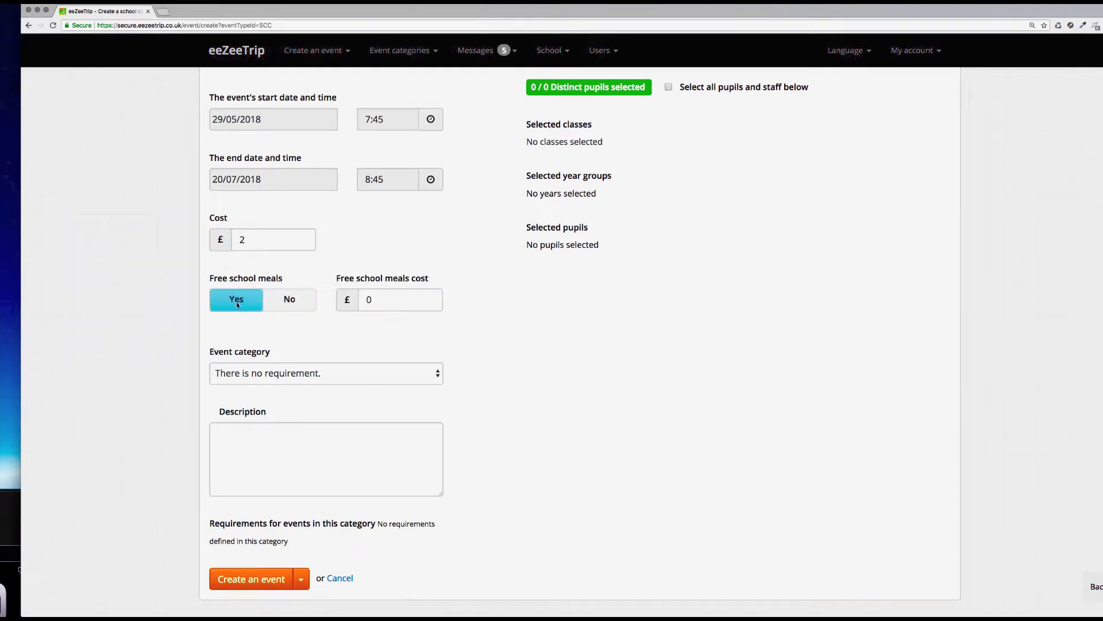
Step: Set the event category to Breakfast Club and enter the description "Breakfast club for everyone !"
left_click(315, 375)
left_click(312, 386)
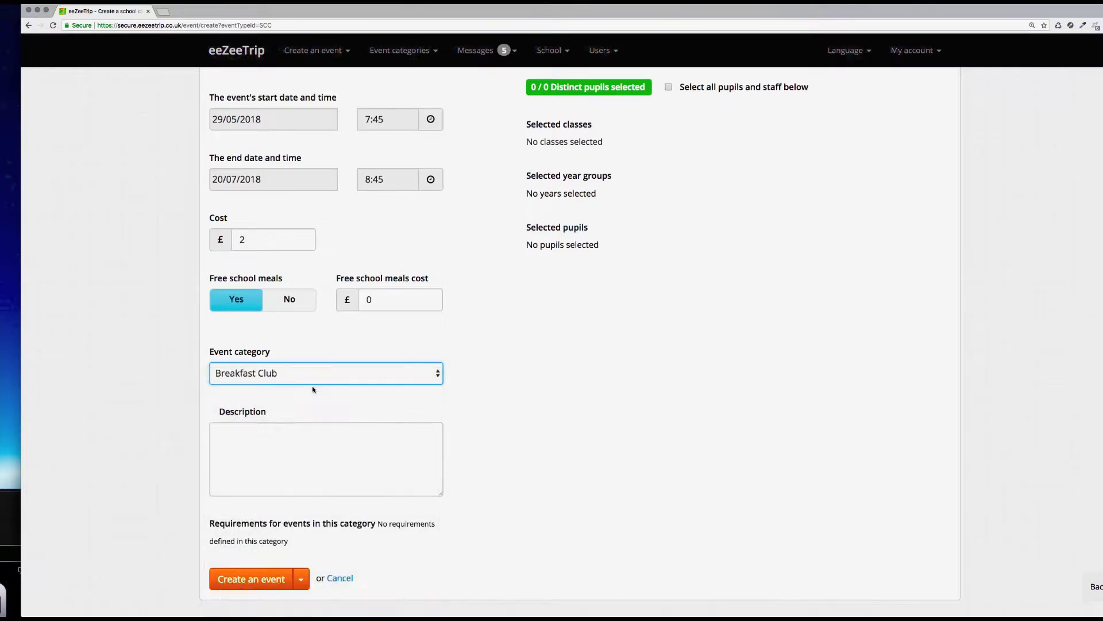
left_click(271, 451)
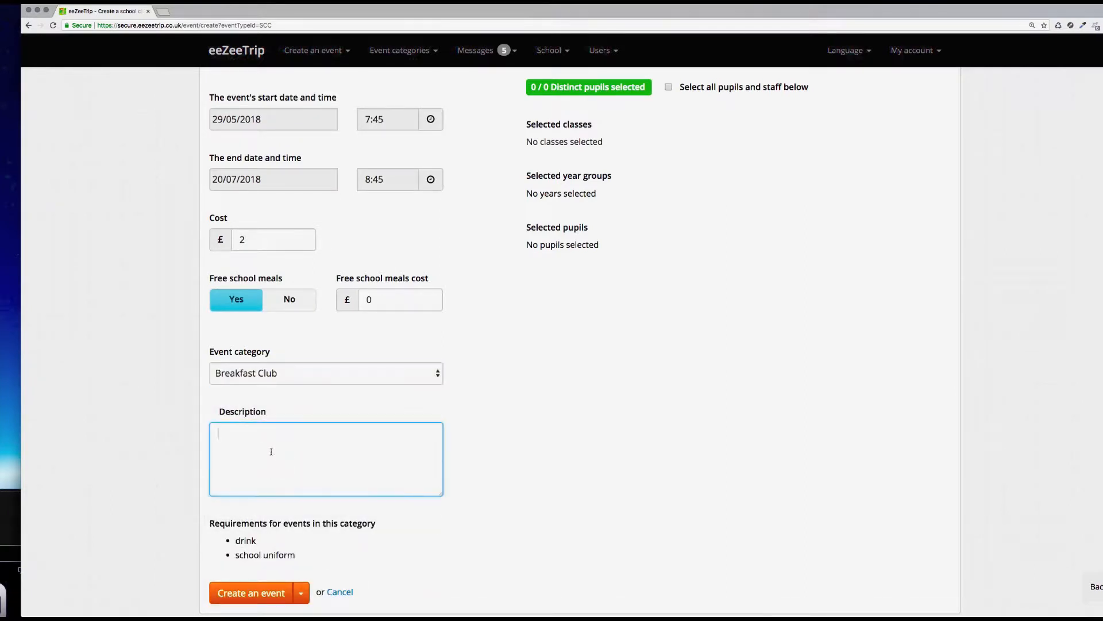
type("Breakfast club for everyone !")
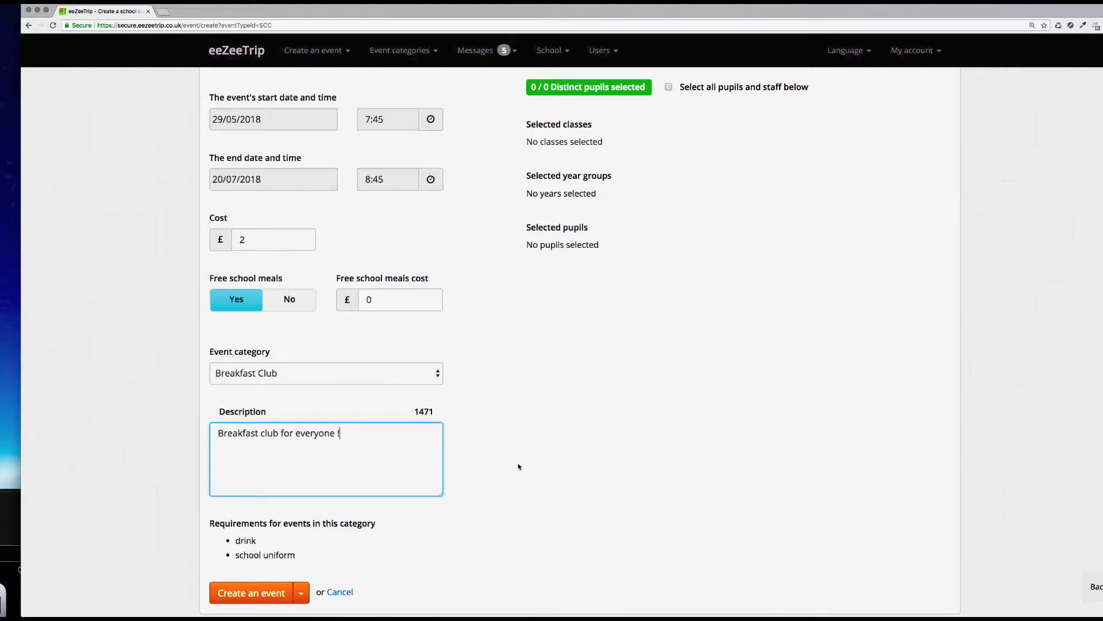
Step: Add all year groups as attendees of the club
scroll(519, 467, "up", 5)
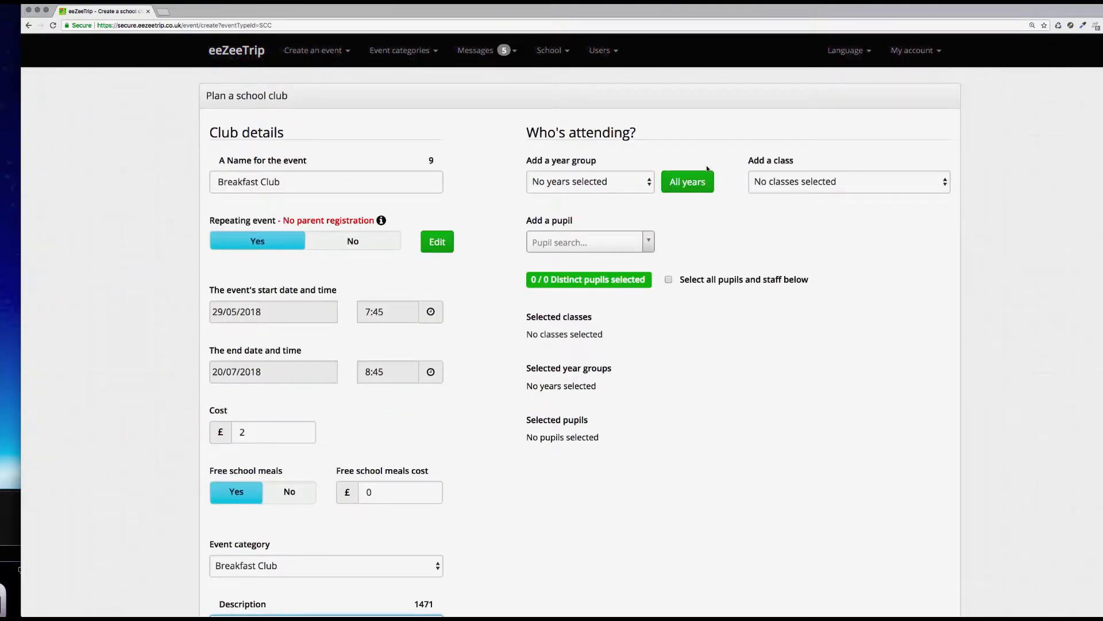
left_click(595, 186)
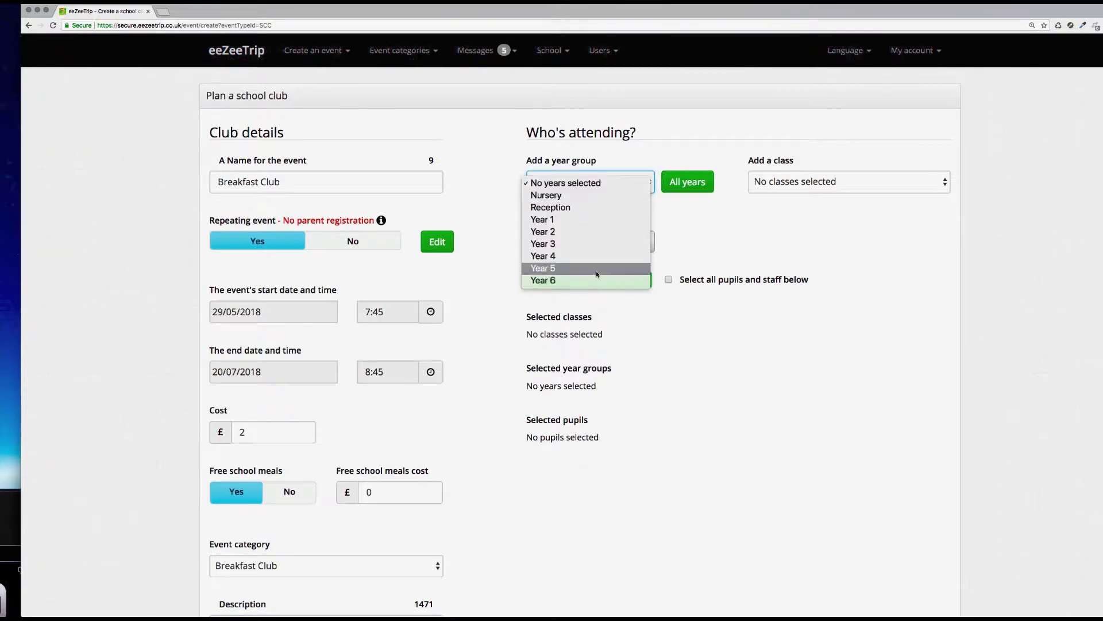
left_click(673, 159)
left_click(793, 182)
left_click(727, 143)
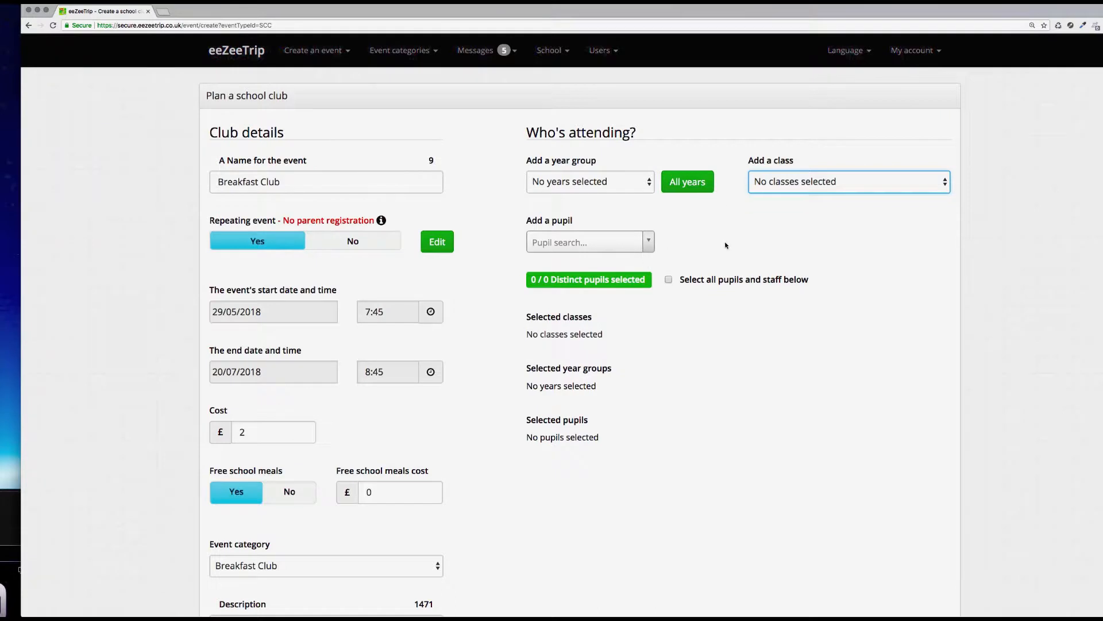
left_click(693, 188)
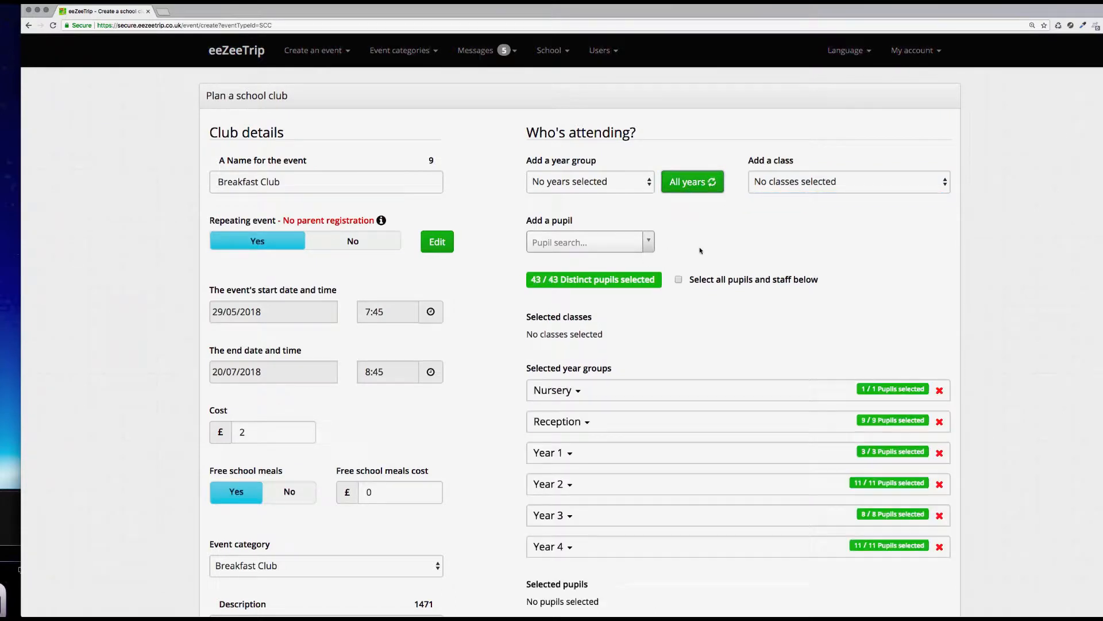
Step: Review the attendee list and create the event
scroll(699, 345, "down", 4)
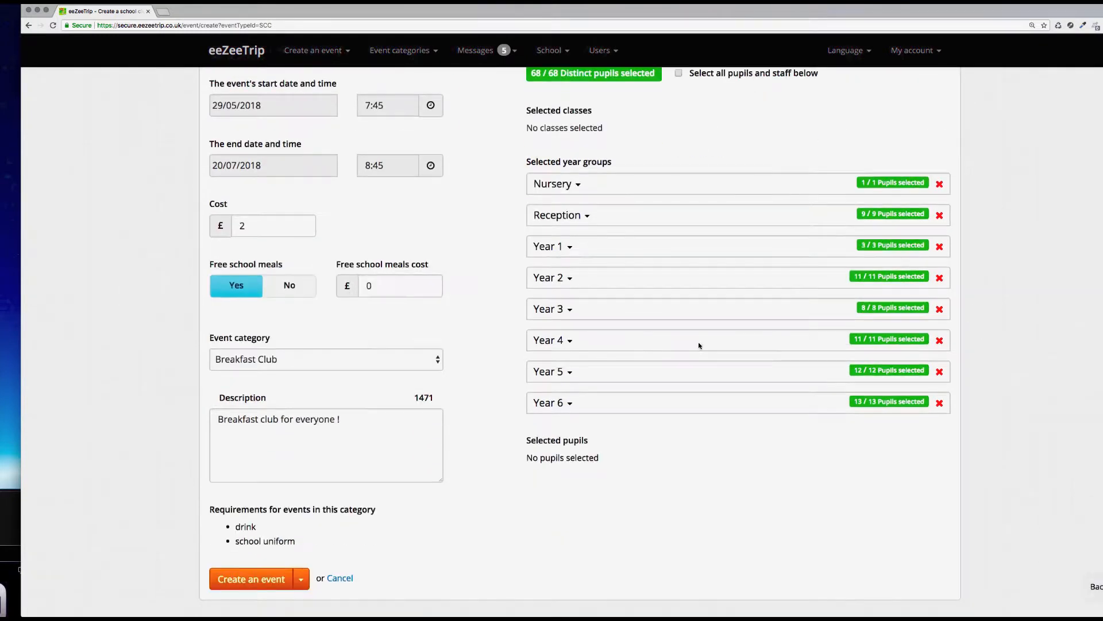
scroll(699, 345, "up", 1)
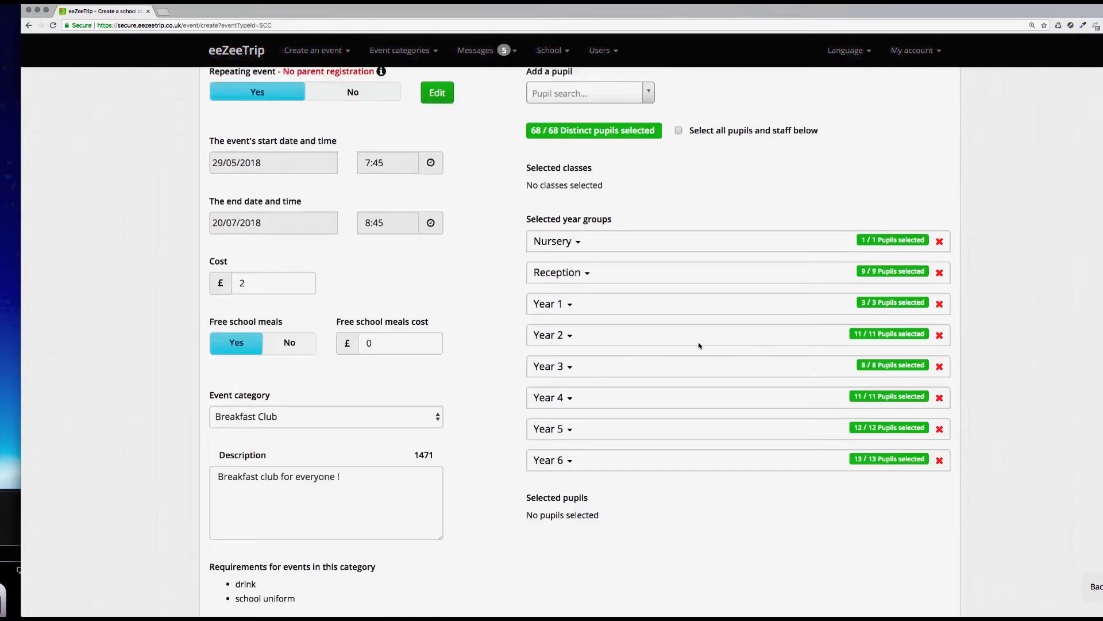
scroll(596, 418, "down", 1)
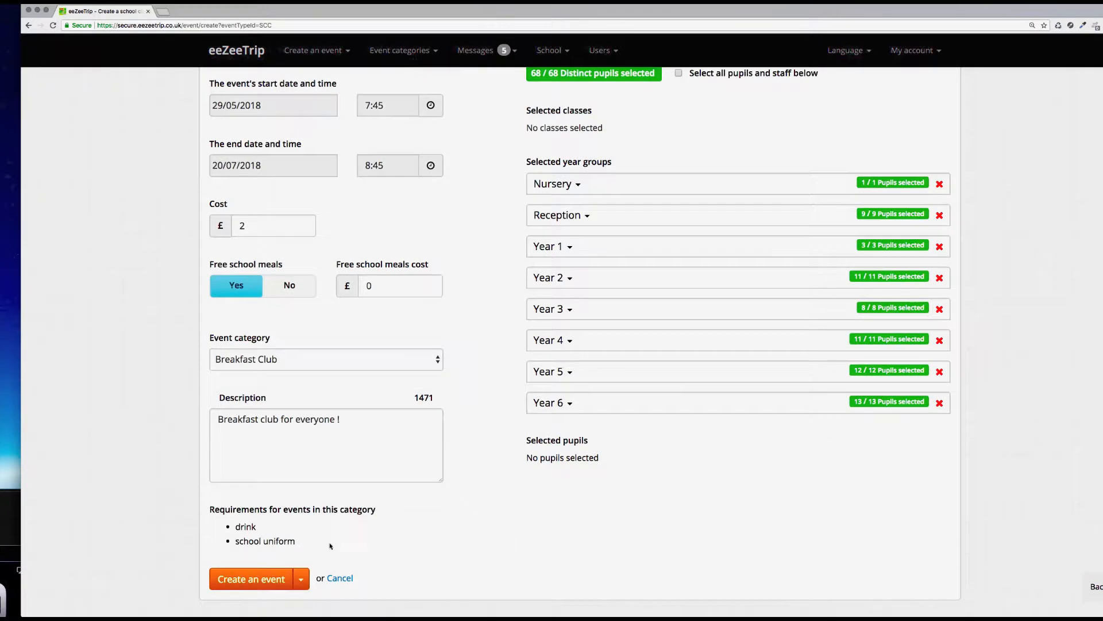
left_click(264, 579)
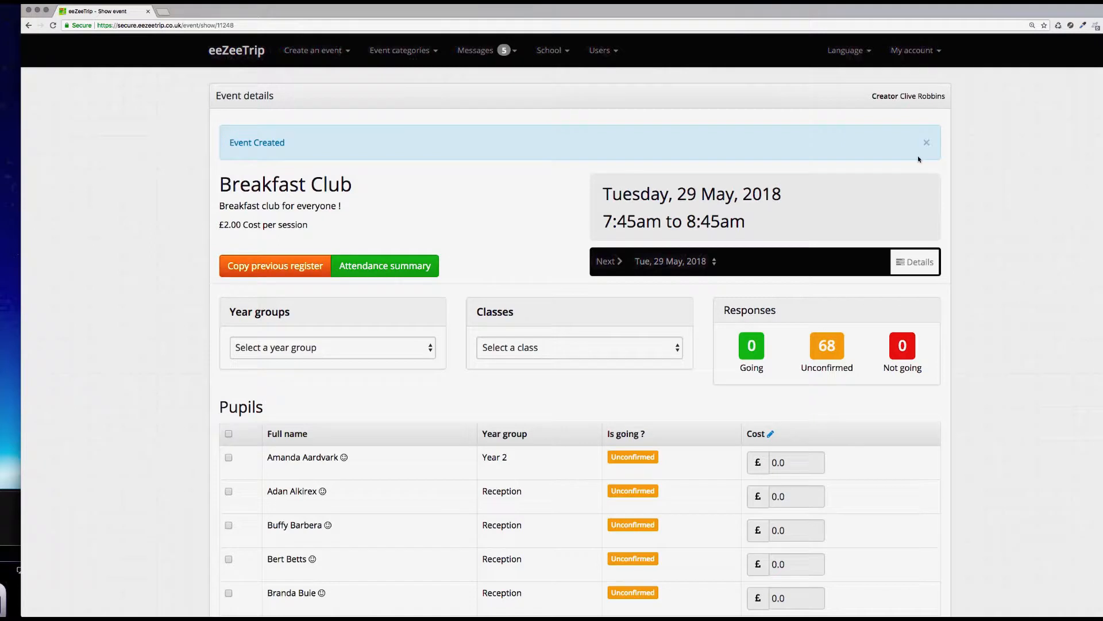
Step: Dismiss the creation notice, then open the club's full series details and its edit form
left_click(927, 143)
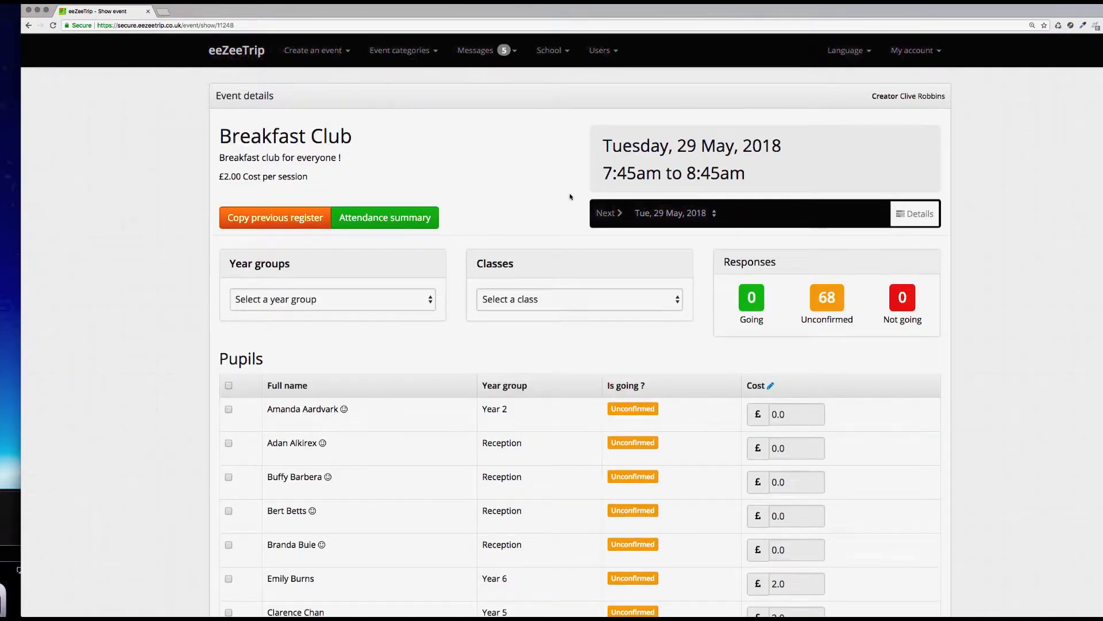
scroll(466, 172, "down", 1)
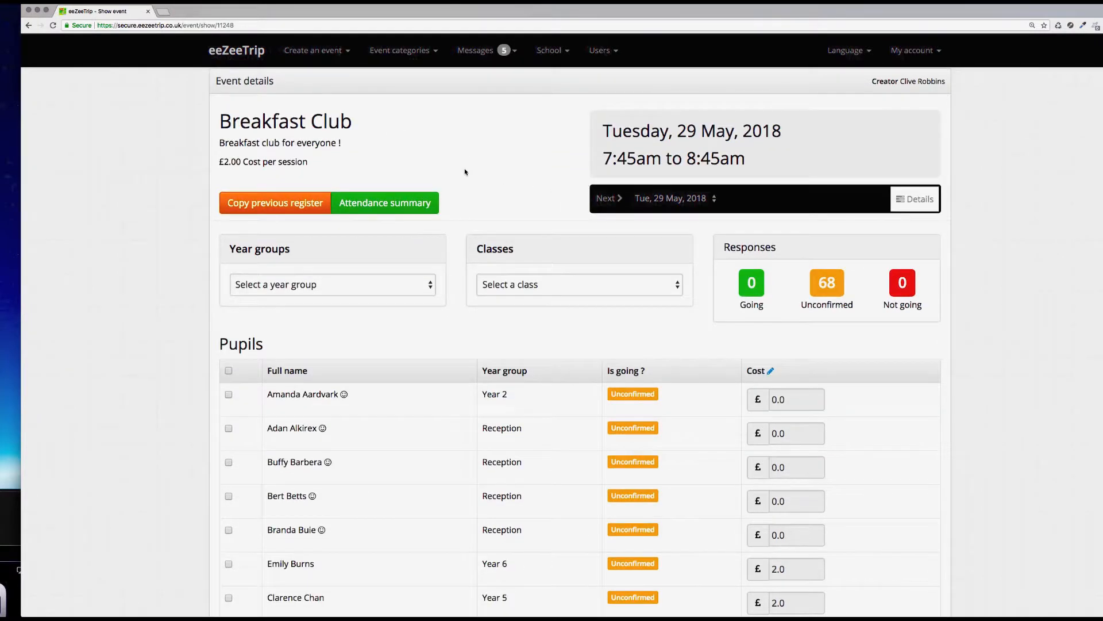
left_click_drag(603, 129, 791, 133)
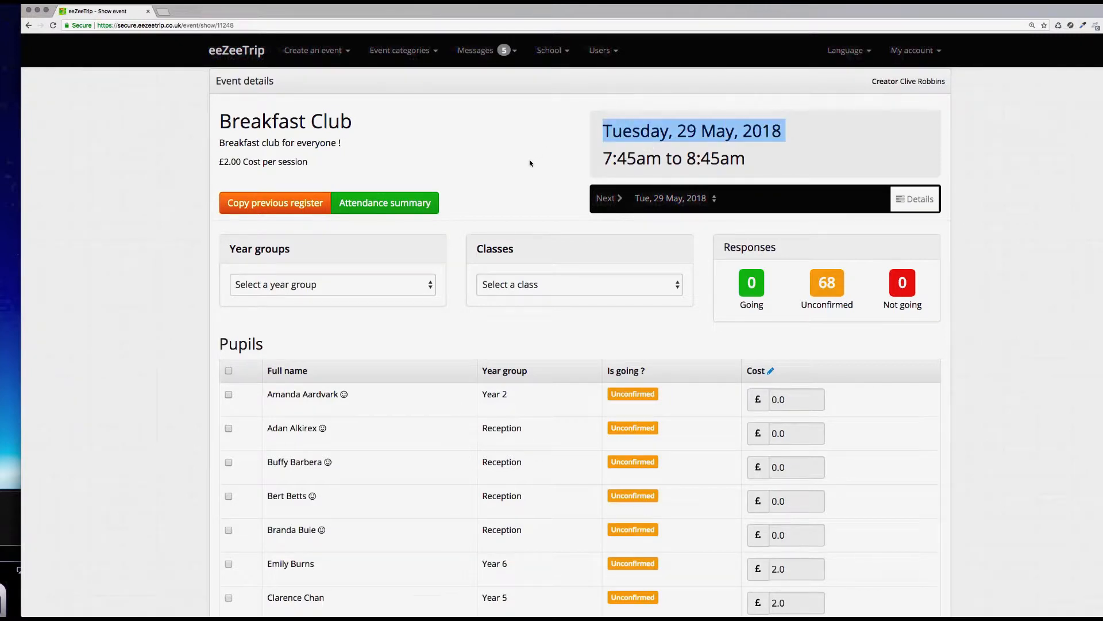
left_click(515, 165)
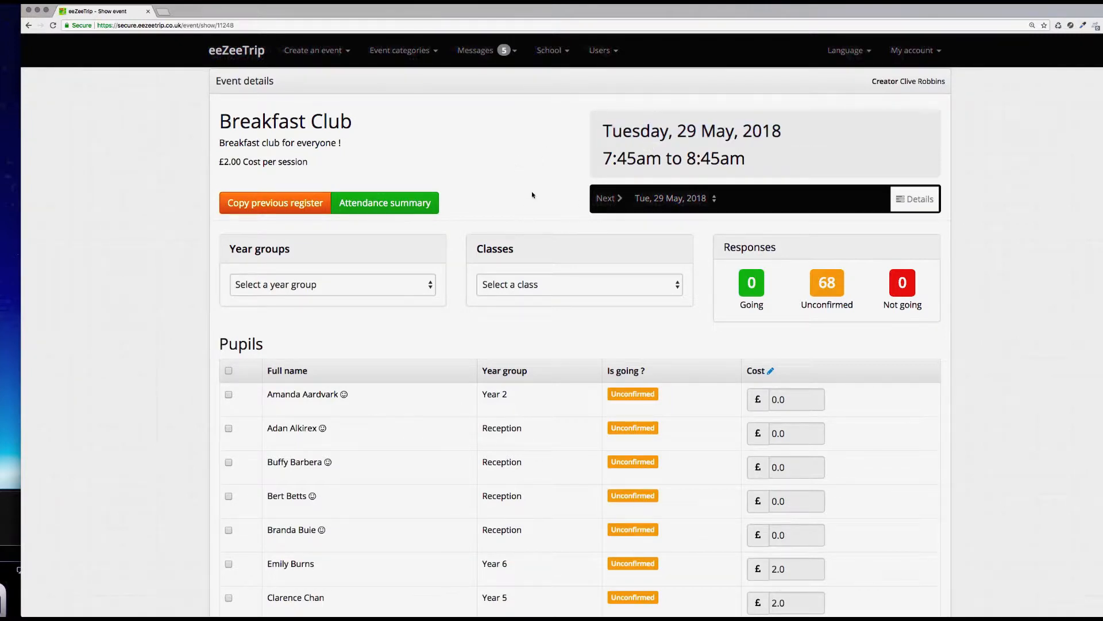
left_click(921, 201)
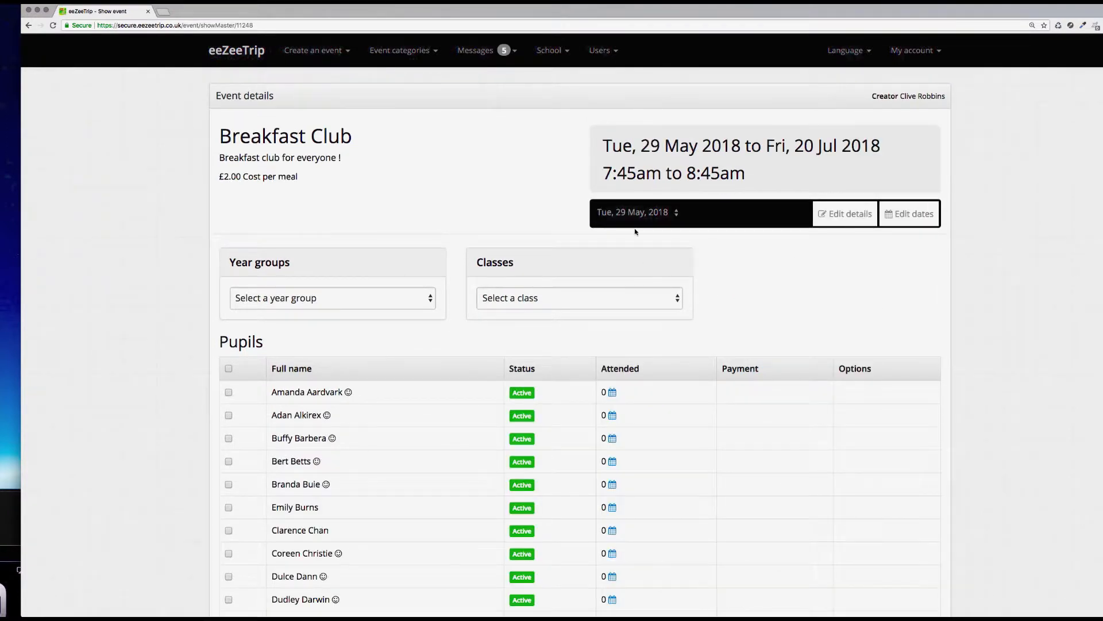
left_click(862, 216)
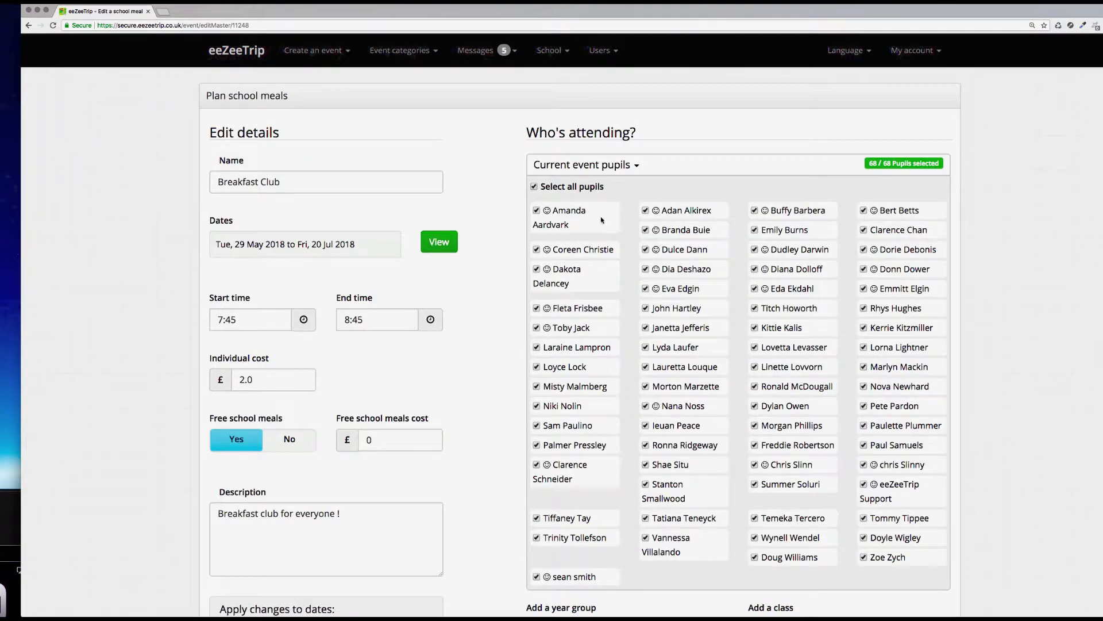
Step: Return to the event dashboard, then approve and publish the Breakfast Club event
scroll(485, 360, "down", 5)
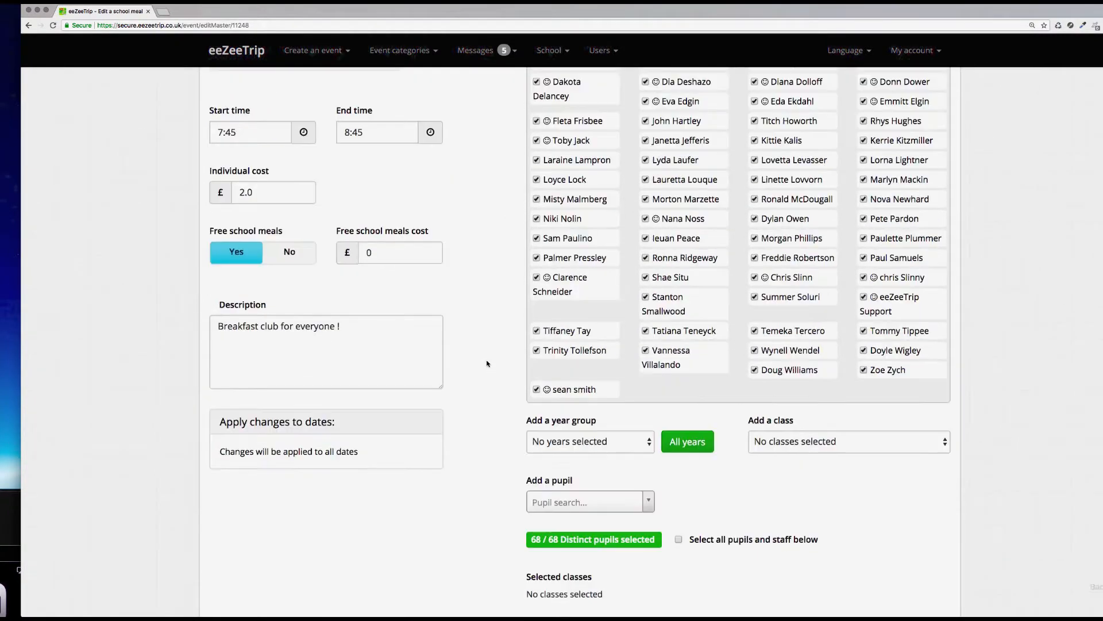
scroll(487, 363, "up", 5)
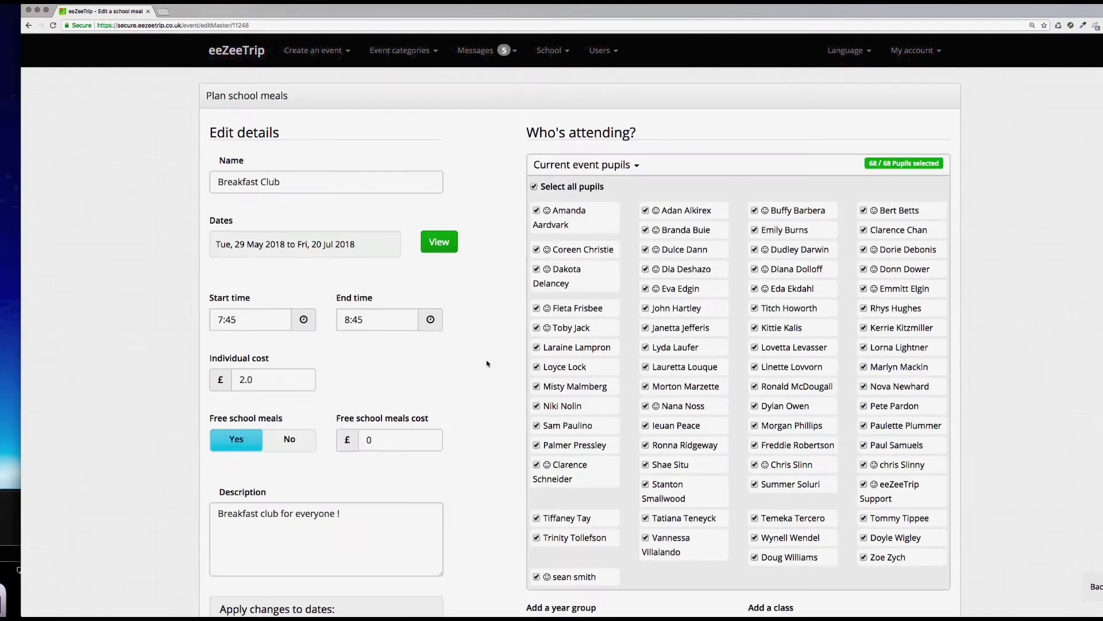
left_click(251, 54)
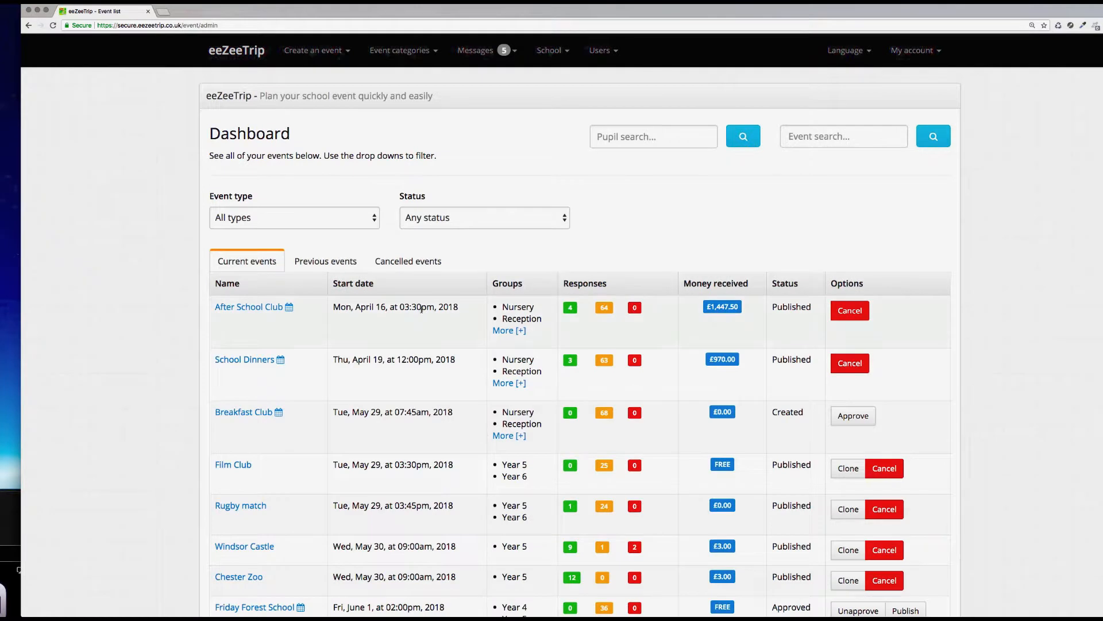
scroll(421, 310, "down", 1)
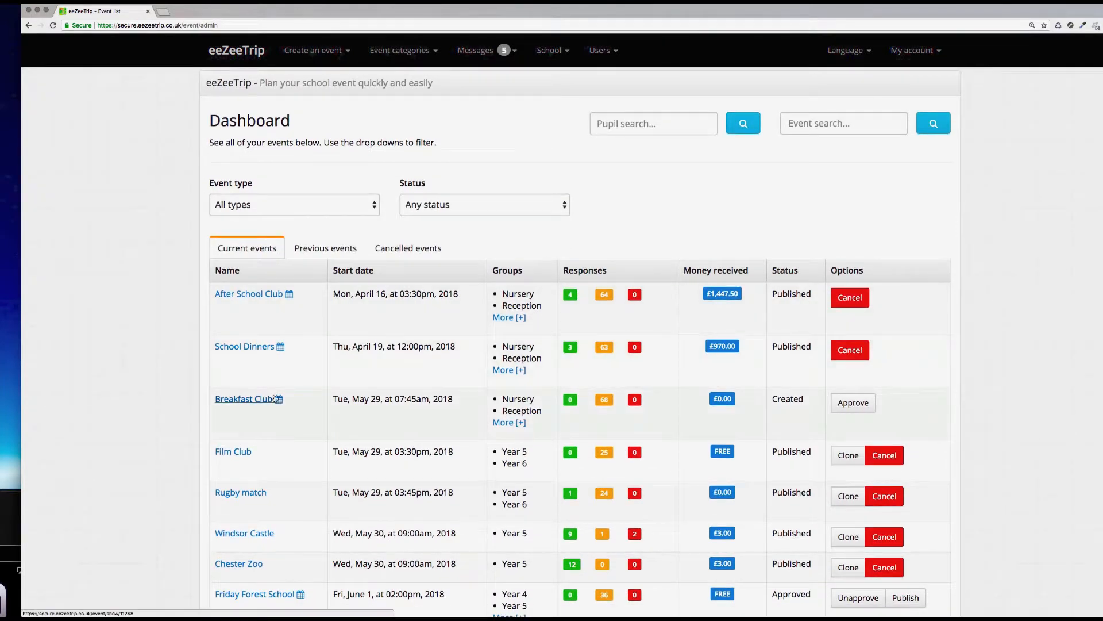
left_click(856, 404)
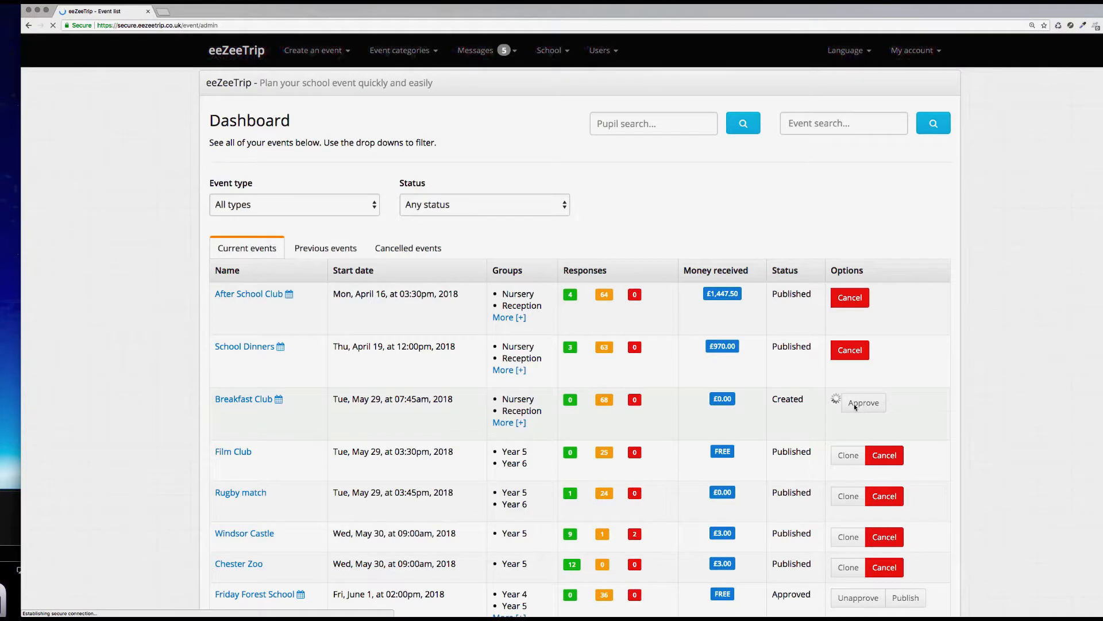
scroll(946, 337, "down", 3)
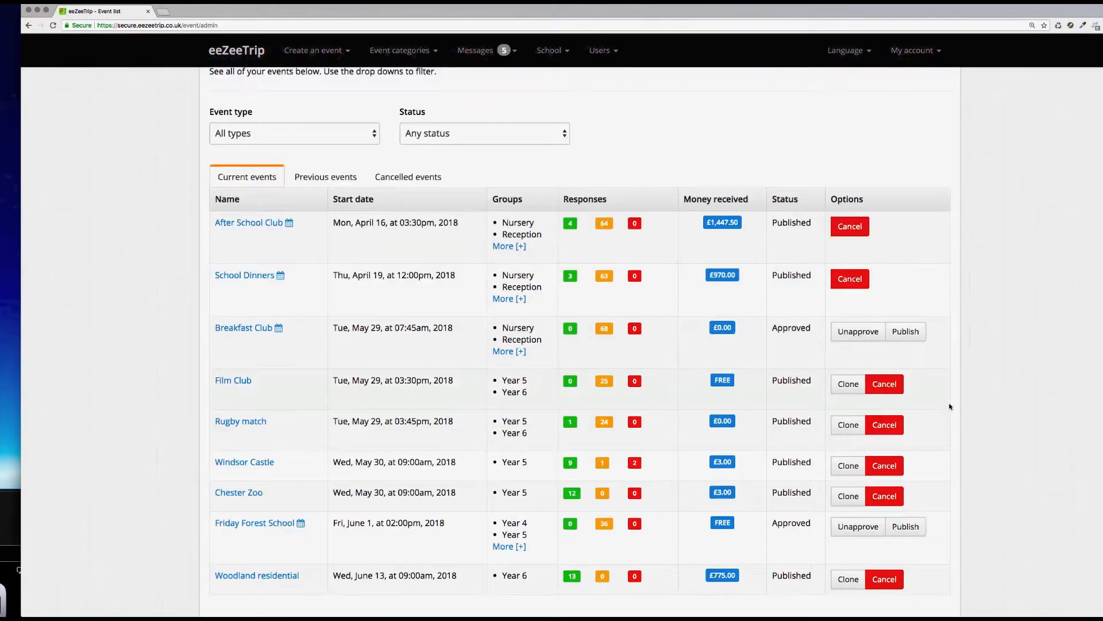
left_click(912, 332)
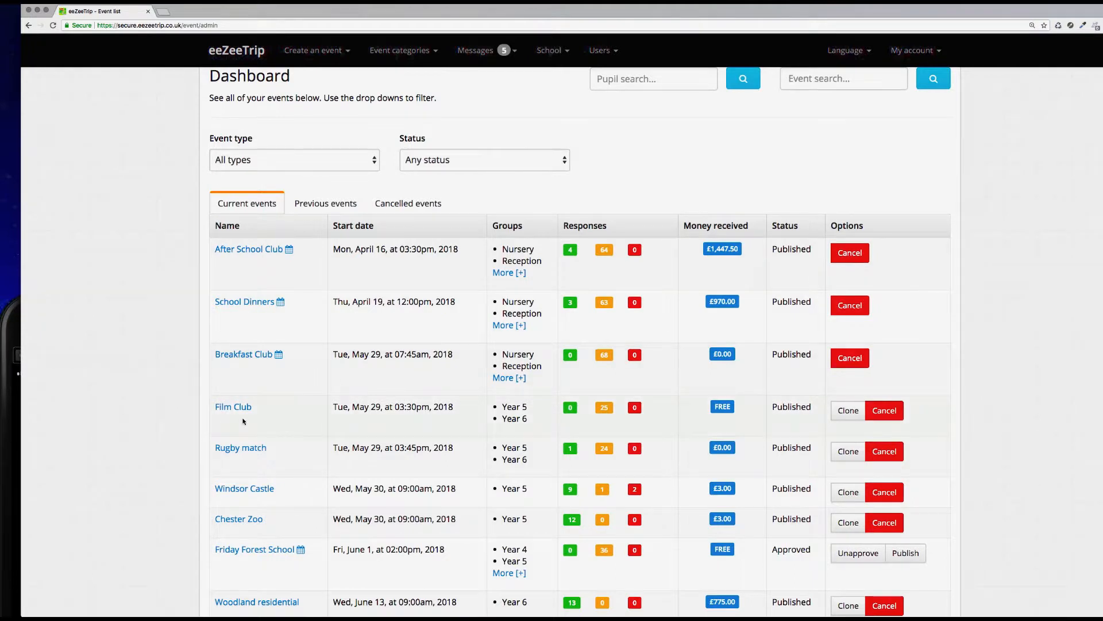
Step: Open the Breakfast Club register and filter its pupils to Year 4
left_click(246, 356)
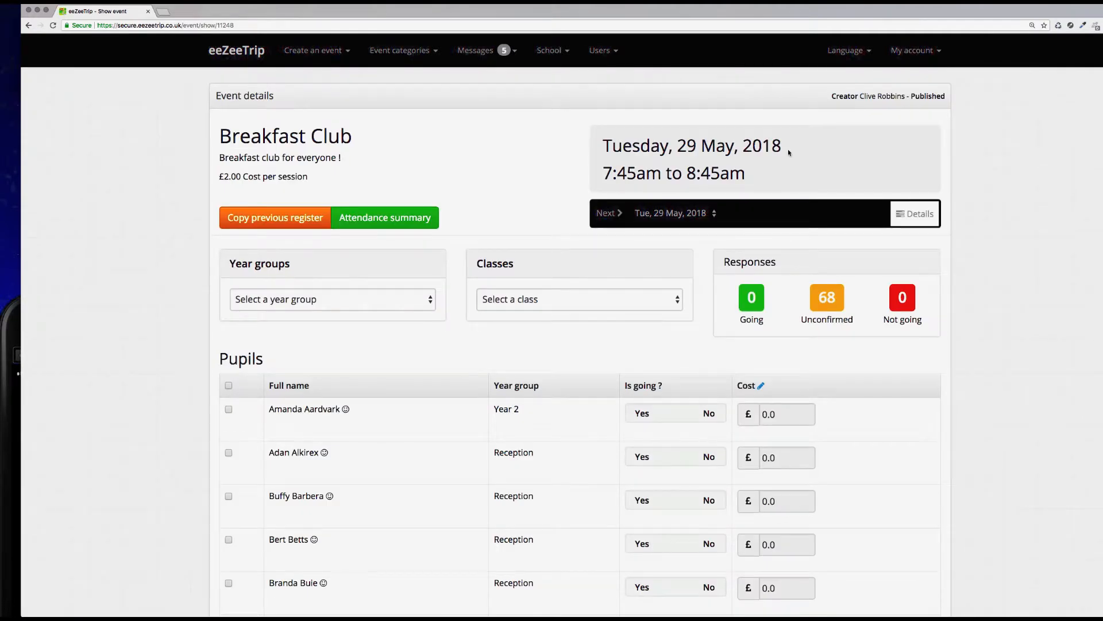
scroll(393, 377, "down", 7)
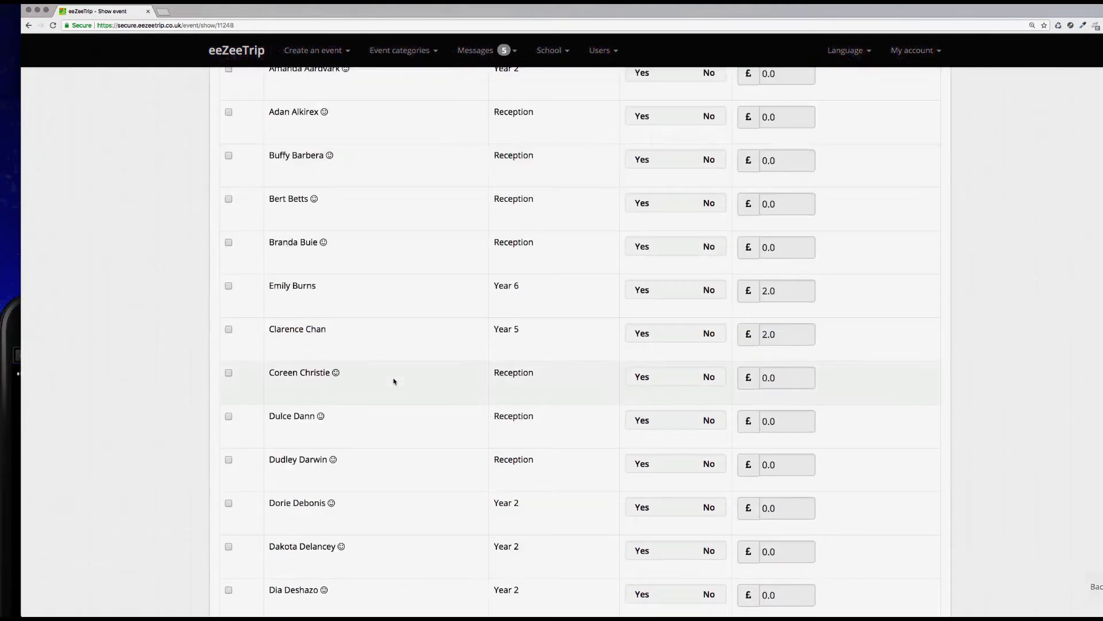
scroll(393, 378, "up", 6)
left_click(368, 238)
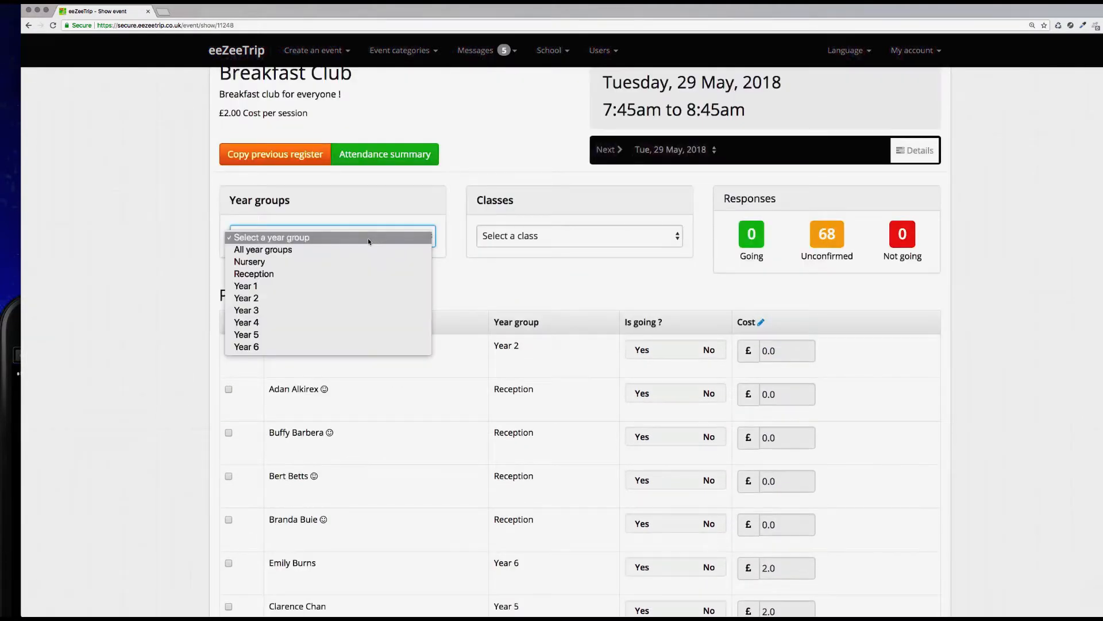
left_click(362, 327)
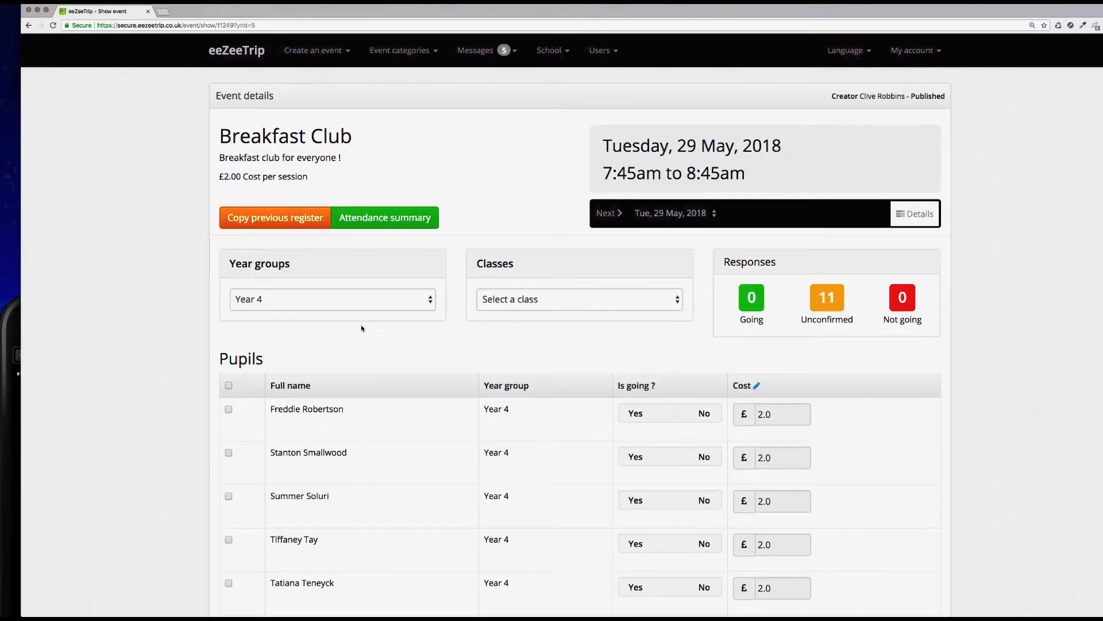
scroll(362, 327, "down", 9)
scroll(362, 327, "up", 6)
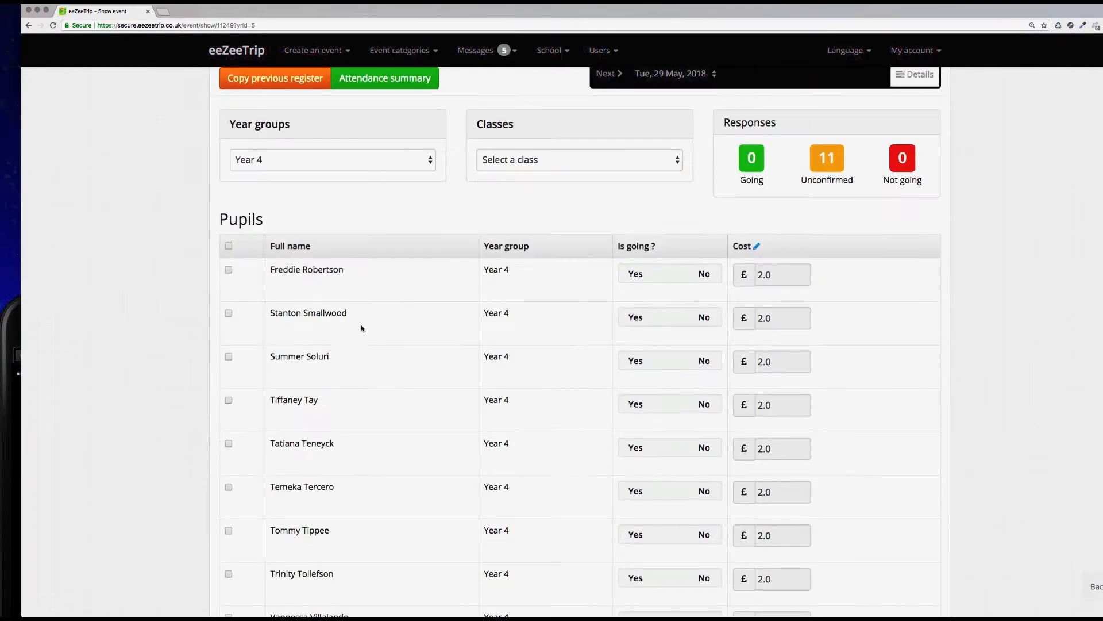
Step: Mark two Year 4 pupils as not going and all other Year 4 pupils as going for 29 May
left_click(636, 275)
left_click(704, 317)
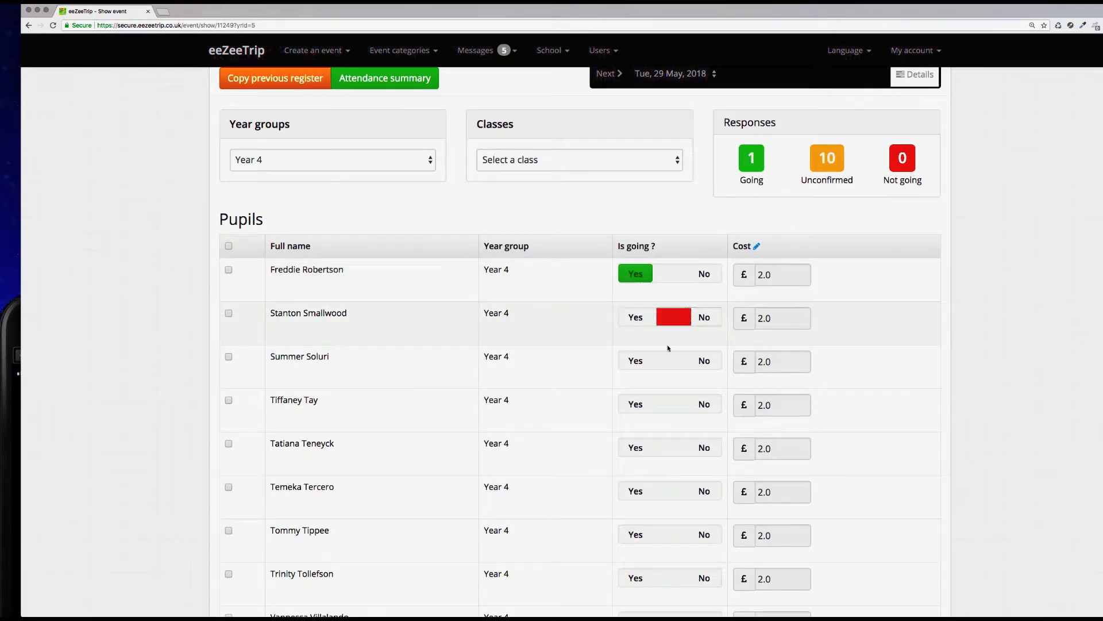
left_click(635, 361)
left_click(635, 405)
left_click(636, 448)
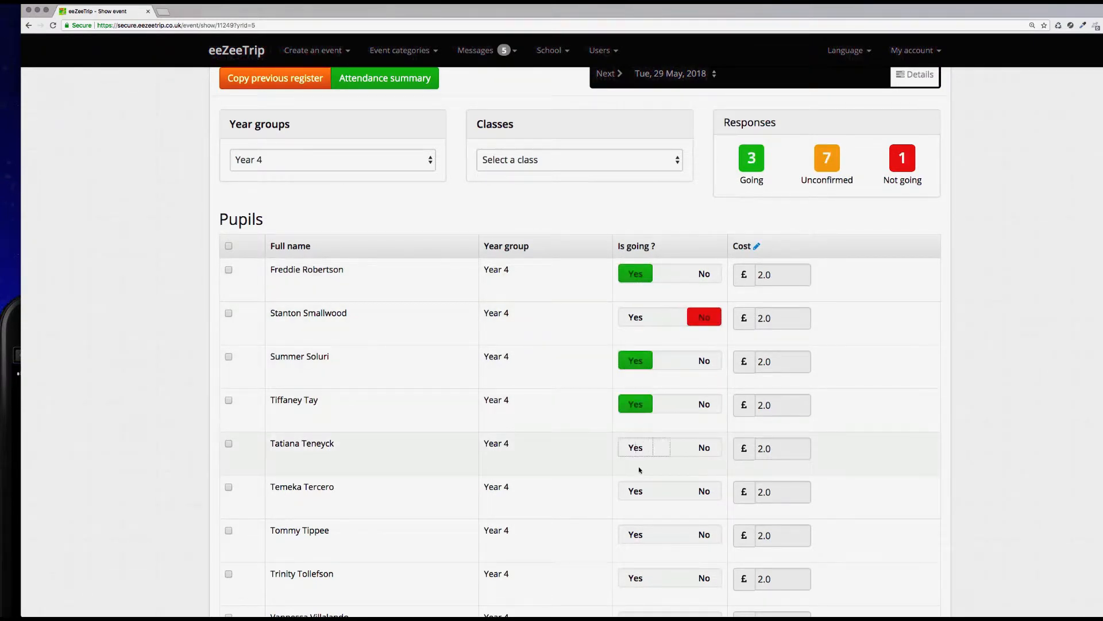
left_click(635, 492)
left_click(702, 534)
left_click(638, 578)
scroll(603, 528, "down", 2)
left_click(635, 562)
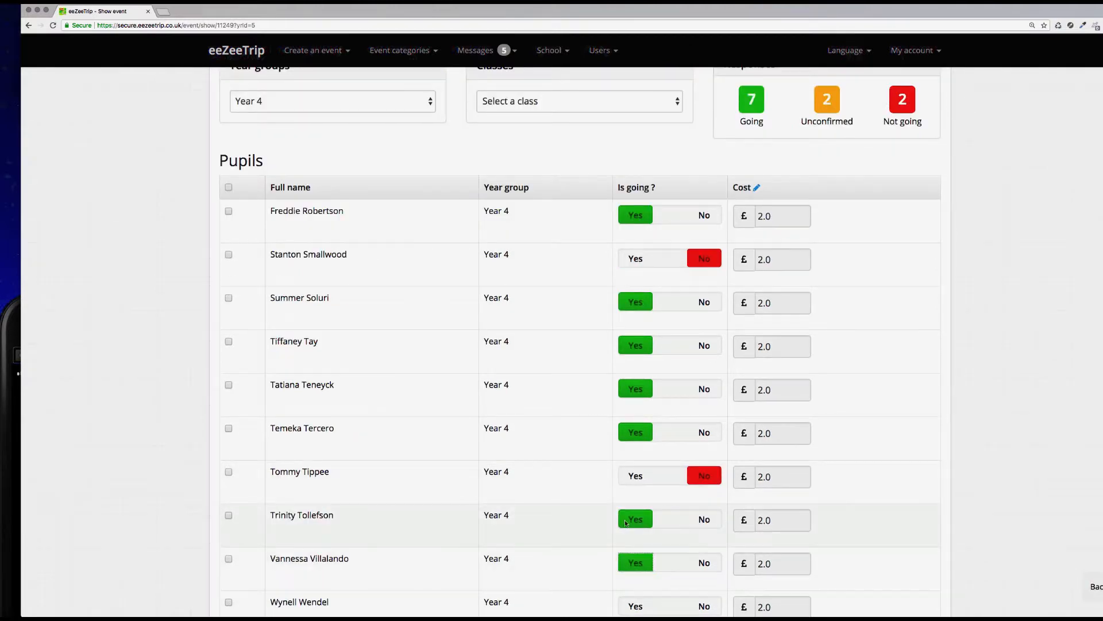
scroll(634, 563, "down", 2)
left_click(634, 586)
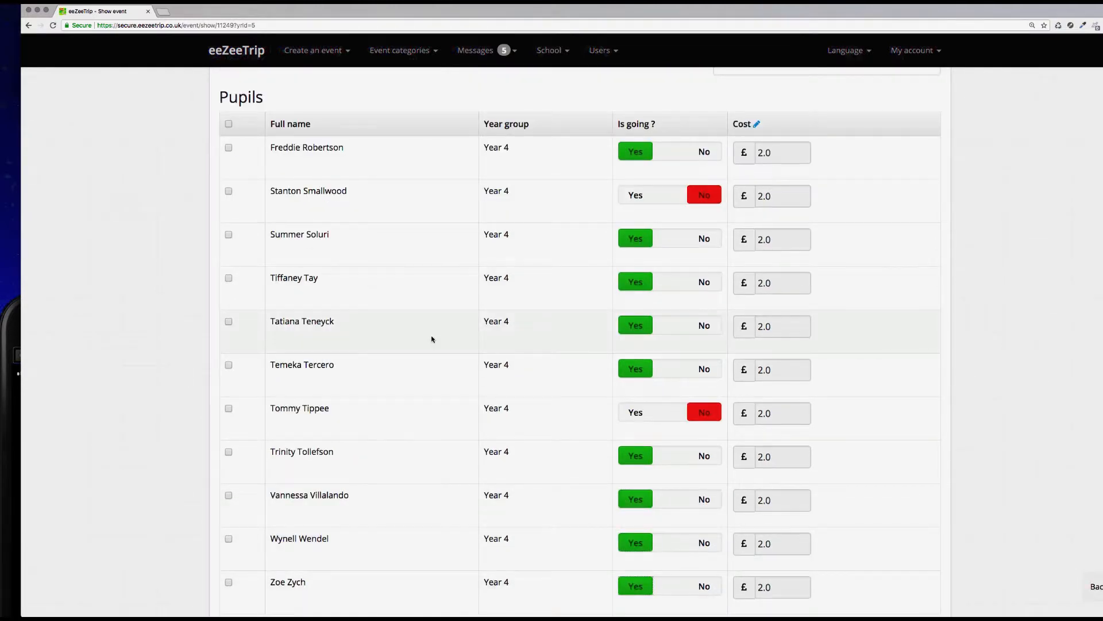
left_click(228, 124)
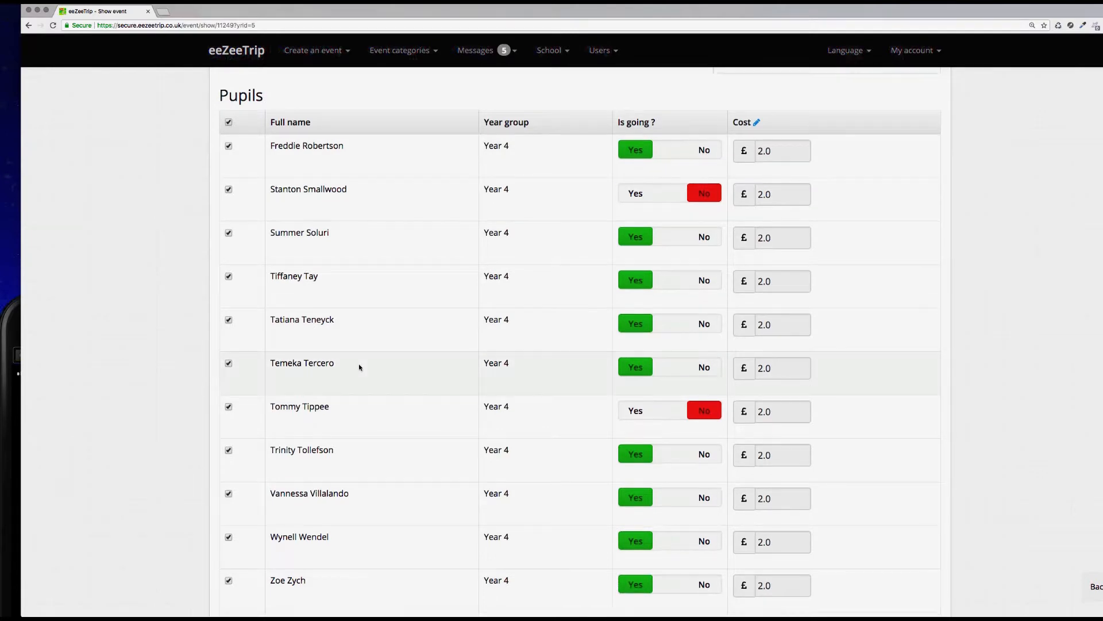
scroll(357, 365, "down", 5)
left_click(302, 357)
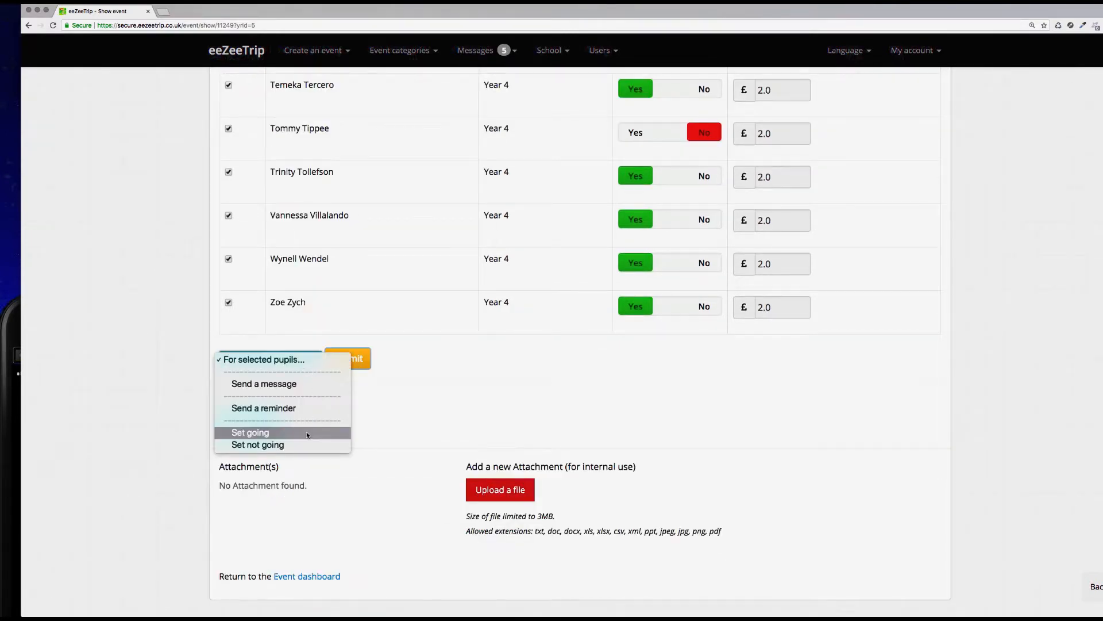
left_click(461, 392)
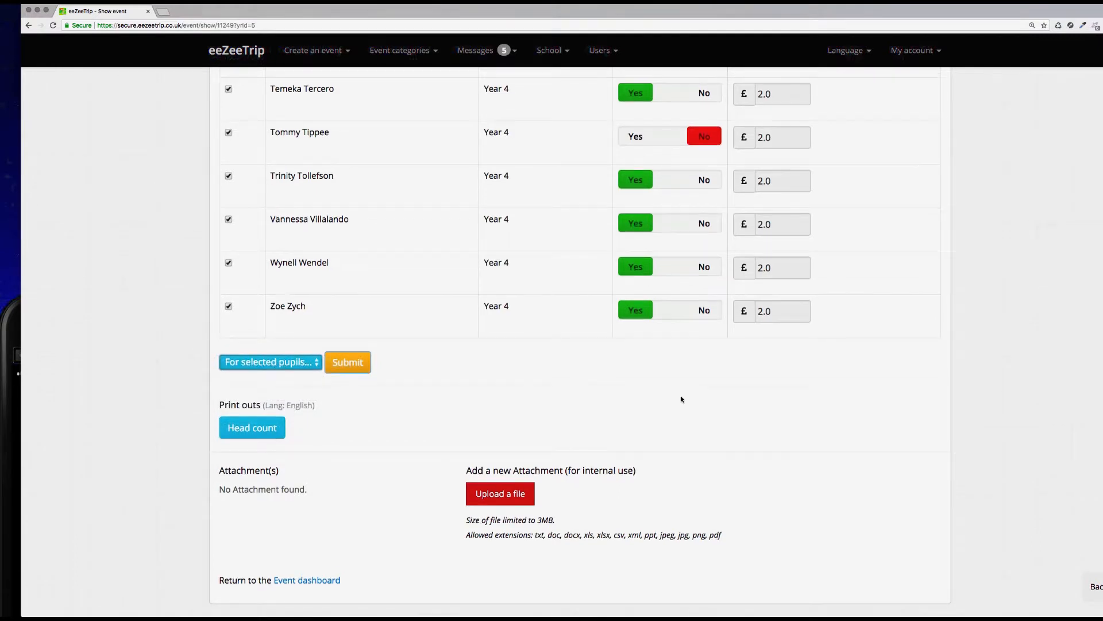
Step: Move to the 30 May session and copy the previous register into it
scroll(681, 399, "up", 10)
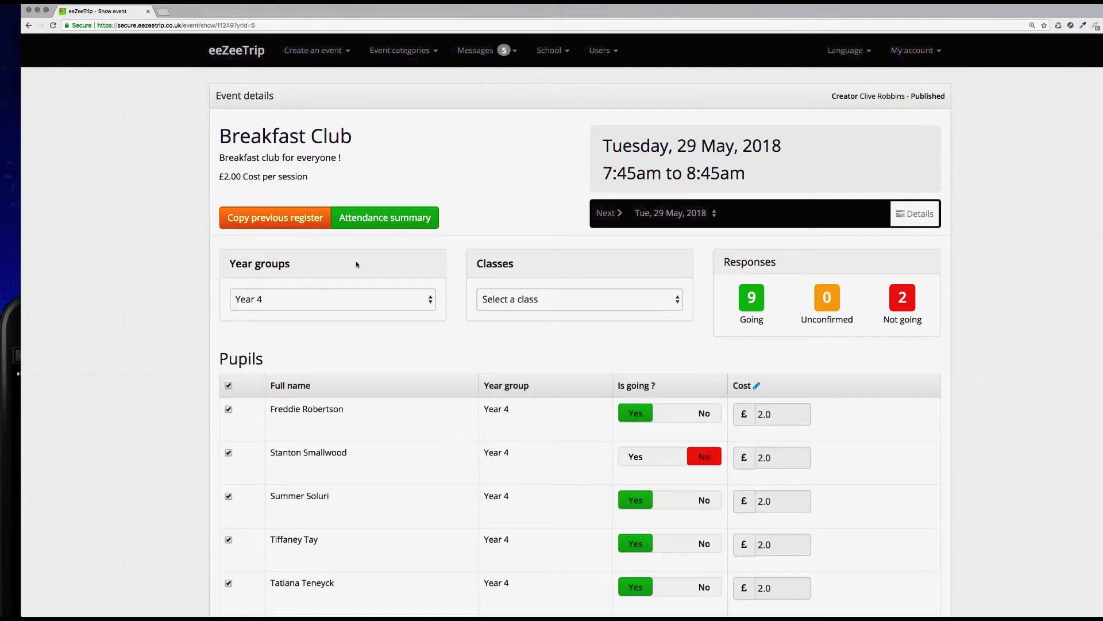
left_click(613, 215)
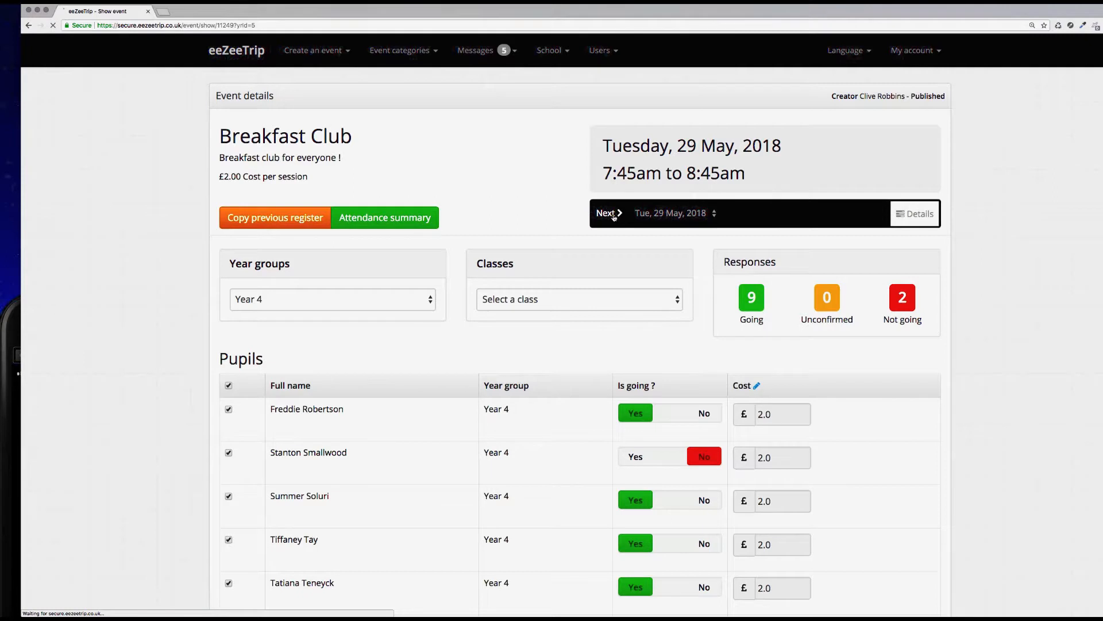
left_click(281, 219)
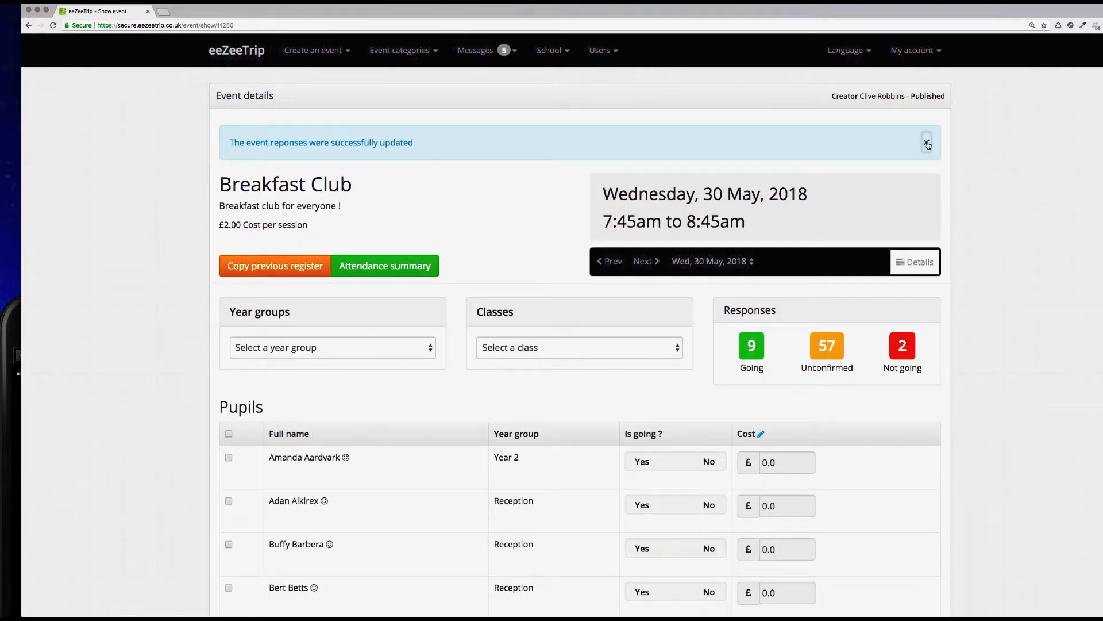
left_click(927, 142)
Step: Filter the 30 May register to Year 4, then back to all year groups
left_click(368, 299)
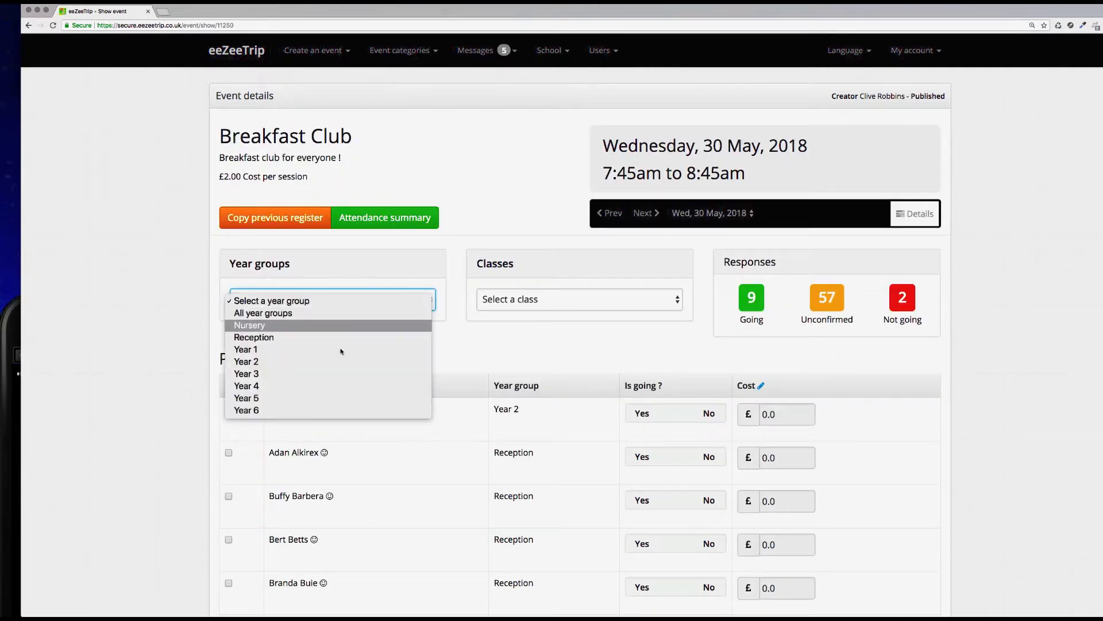
left_click(346, 386)
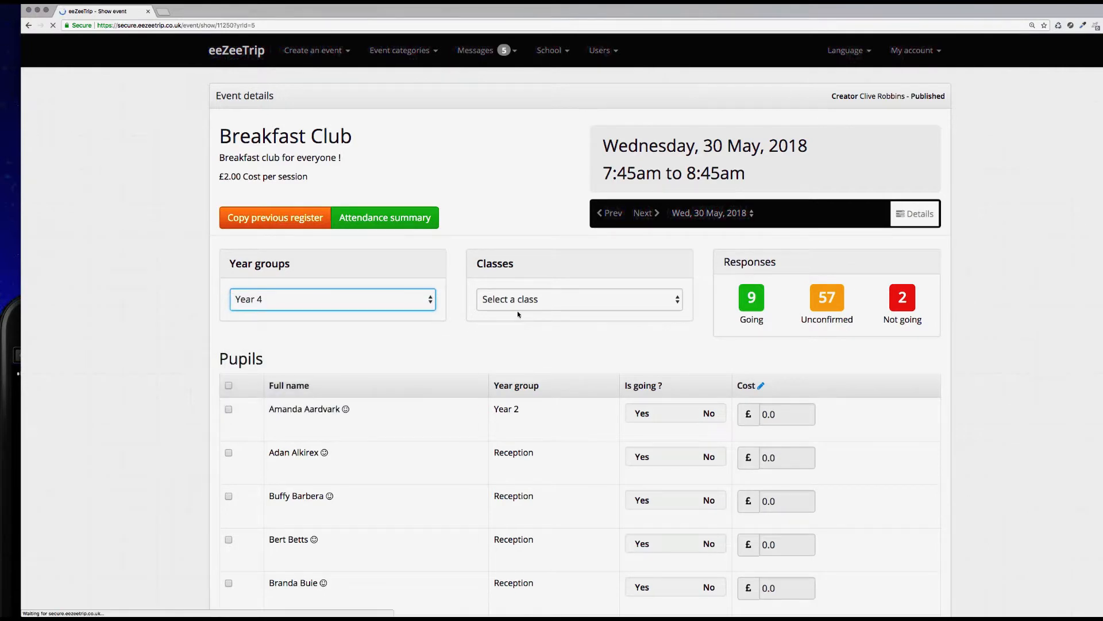
left_click(378, 311)
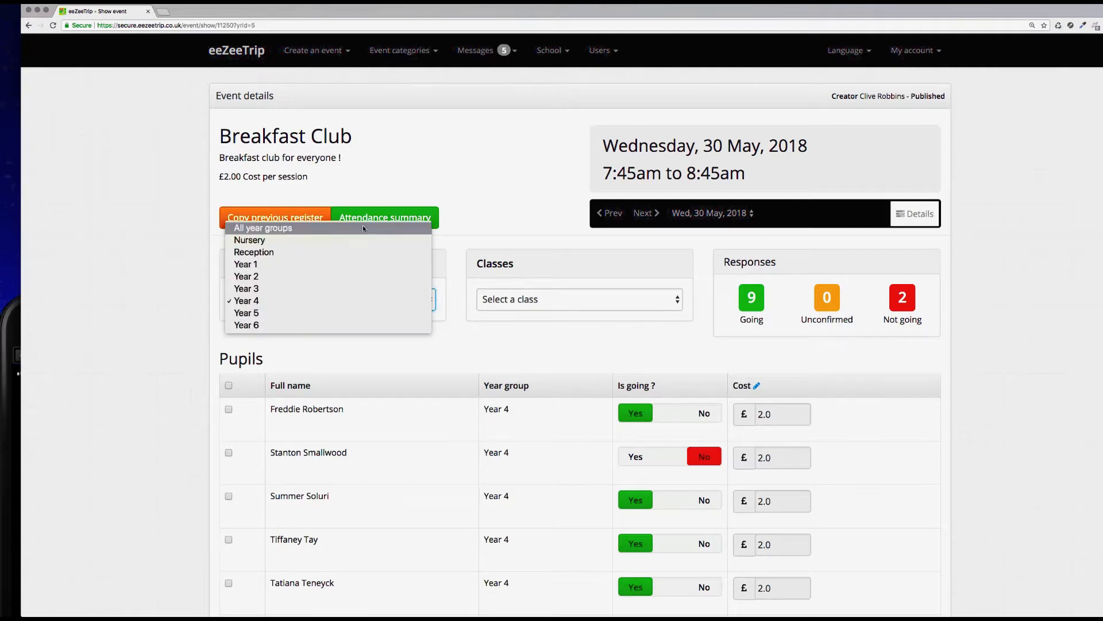
left_click(363, 227)
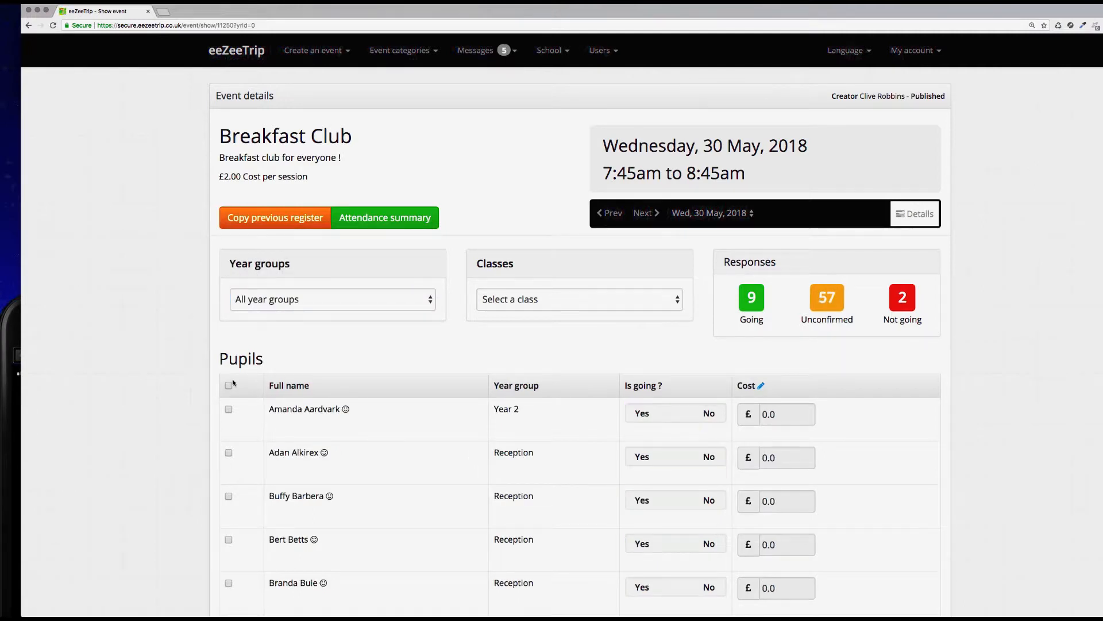
Step: Set all selected pupils on the 30 May register as going with the bulk action
scroll(281, 398, "down", 20)
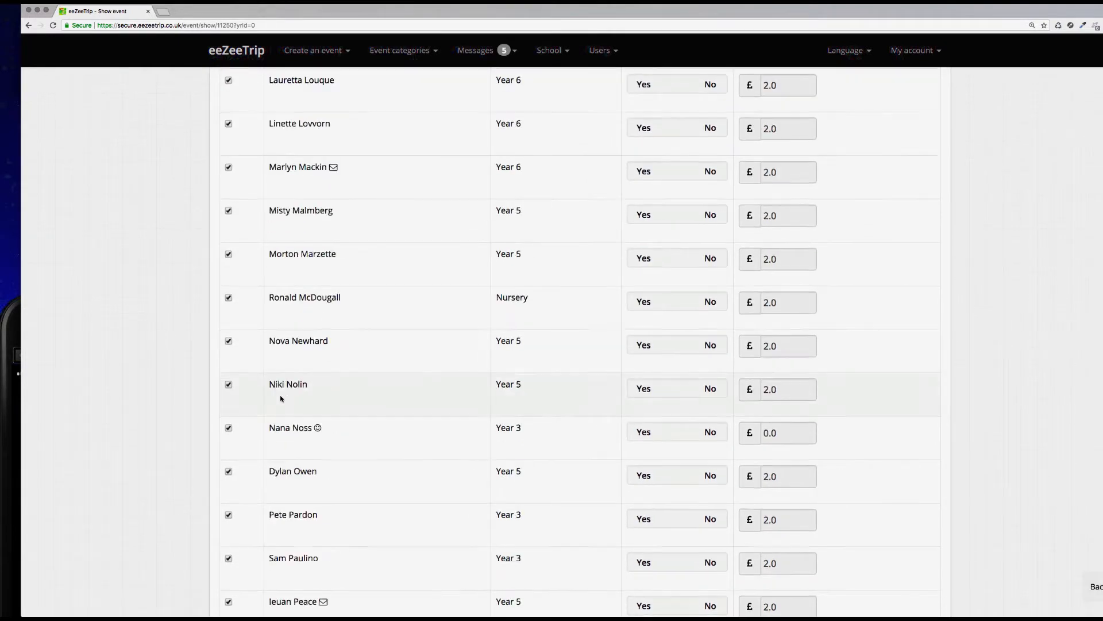
scroll(281, 398, "down", 3)
left_click(270, 358)
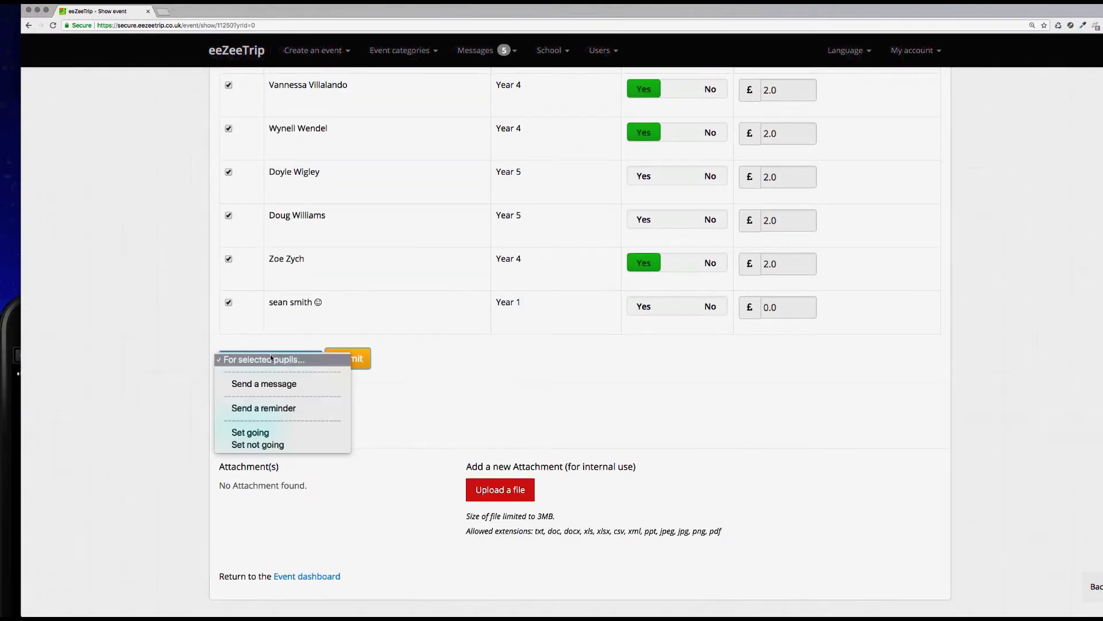
left_click(276, 433)
left_click(346, 362)
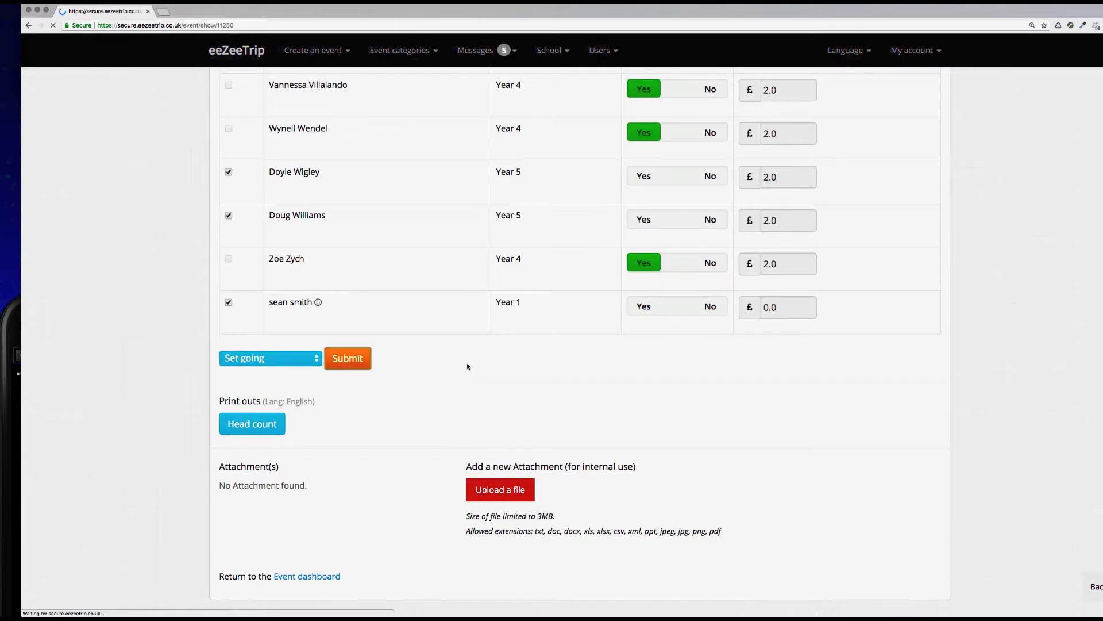
left_click(924, 143)
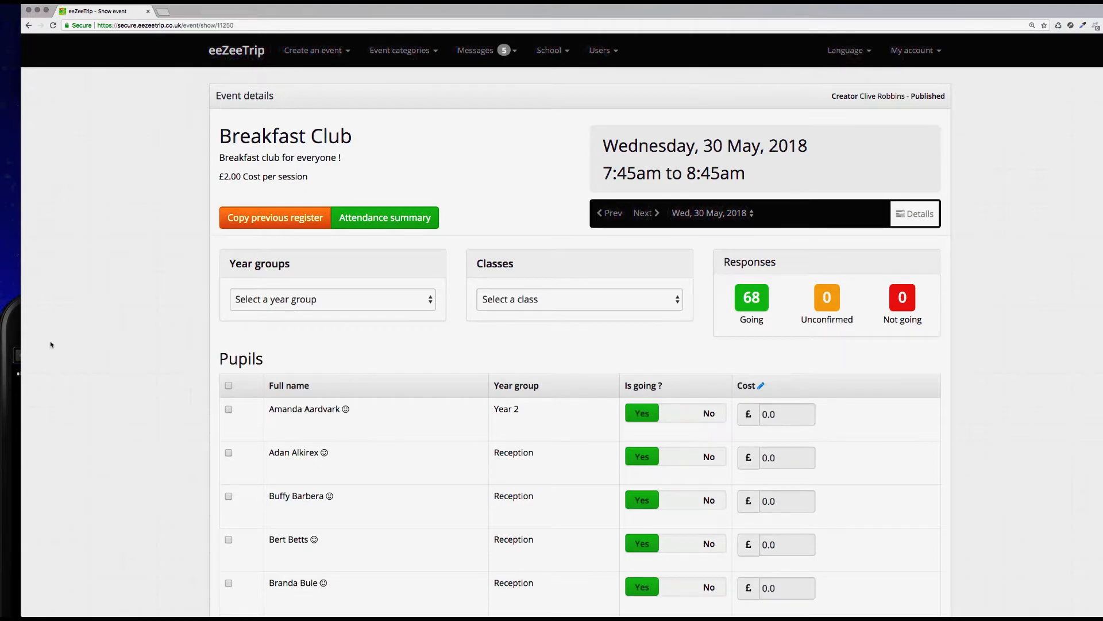
Step: Switch to the eeZeeTrip app on the mirrored iPhone and open its repeating events list
left_click(18, 341)
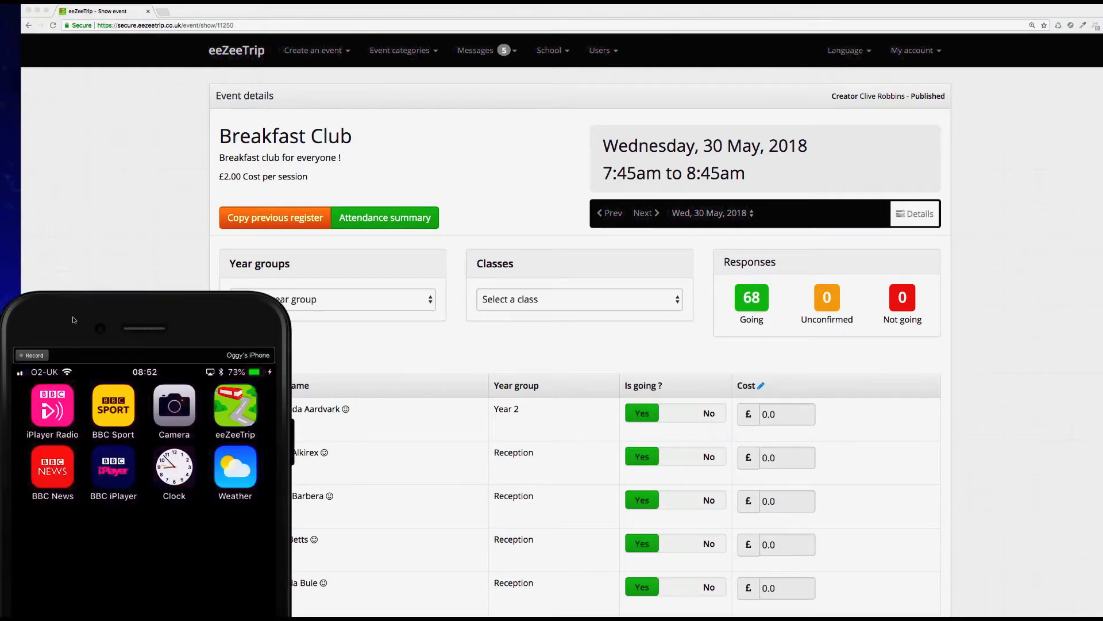
left_click_drag(72, 319, 168, 224)
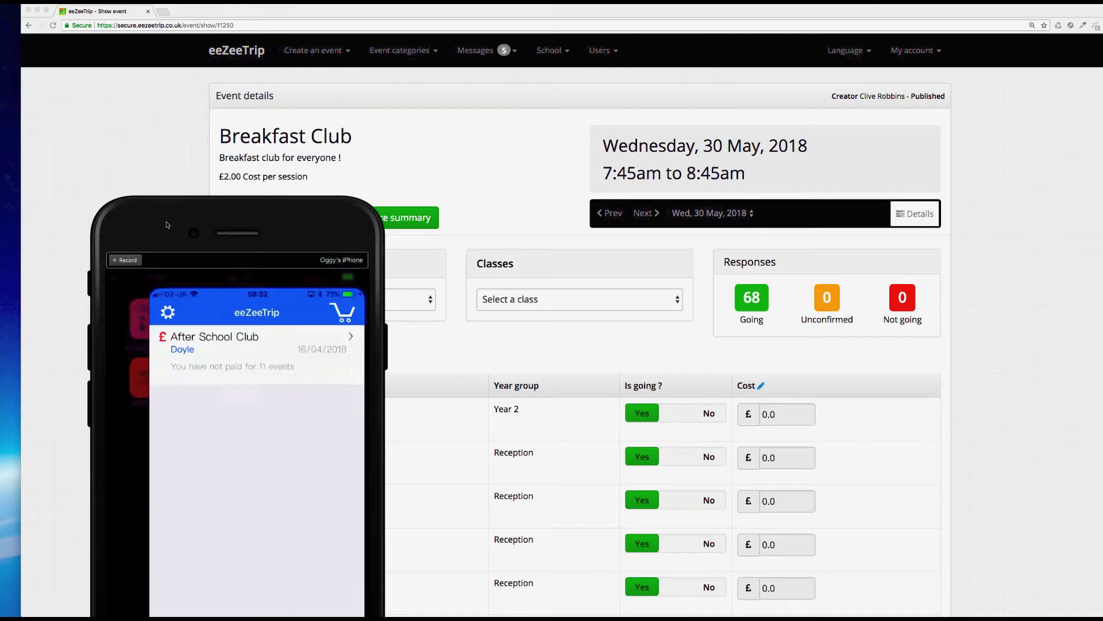
left_click_drag(167, 225, 188, 32)
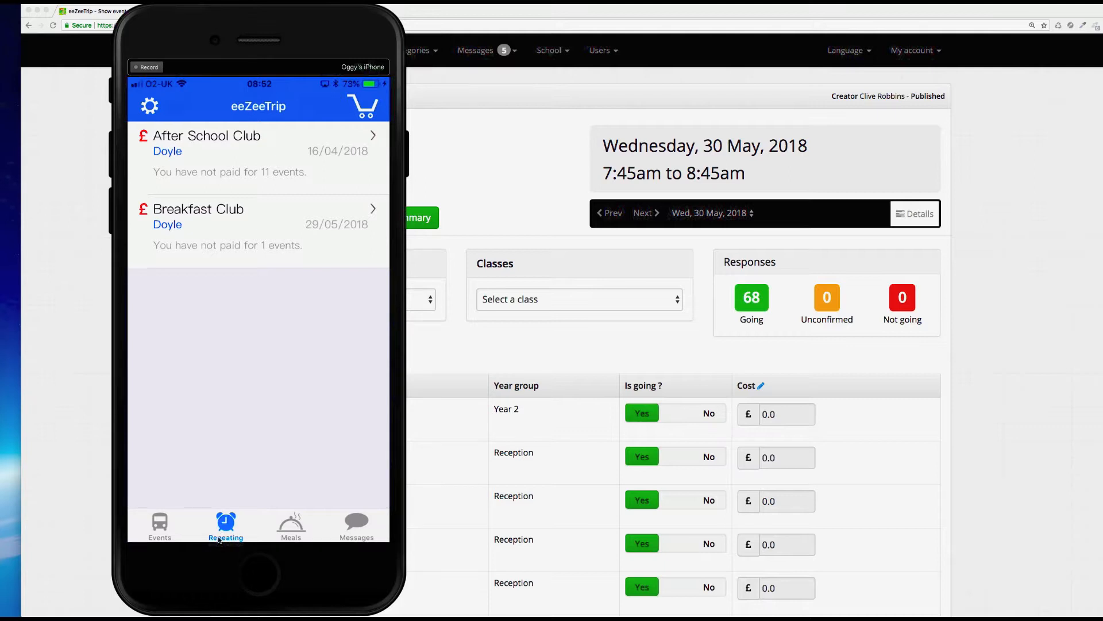
Step: In the phone app, open the Breakfast Club repeating event and add payment for 5 events to the basket
left_click(338, 229)
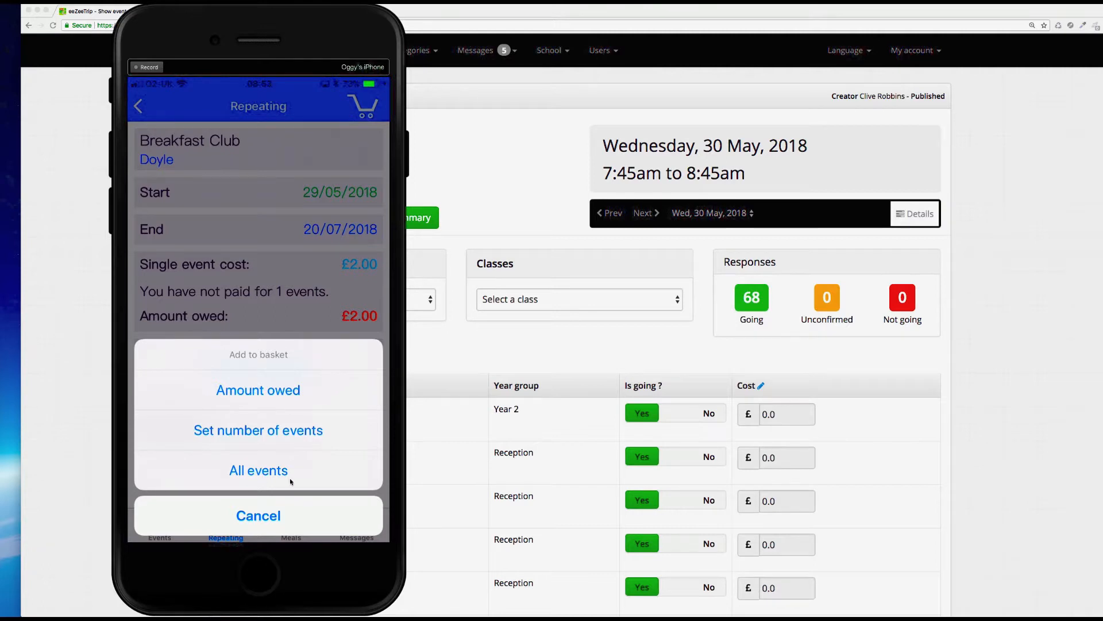
left_click(308, 434)
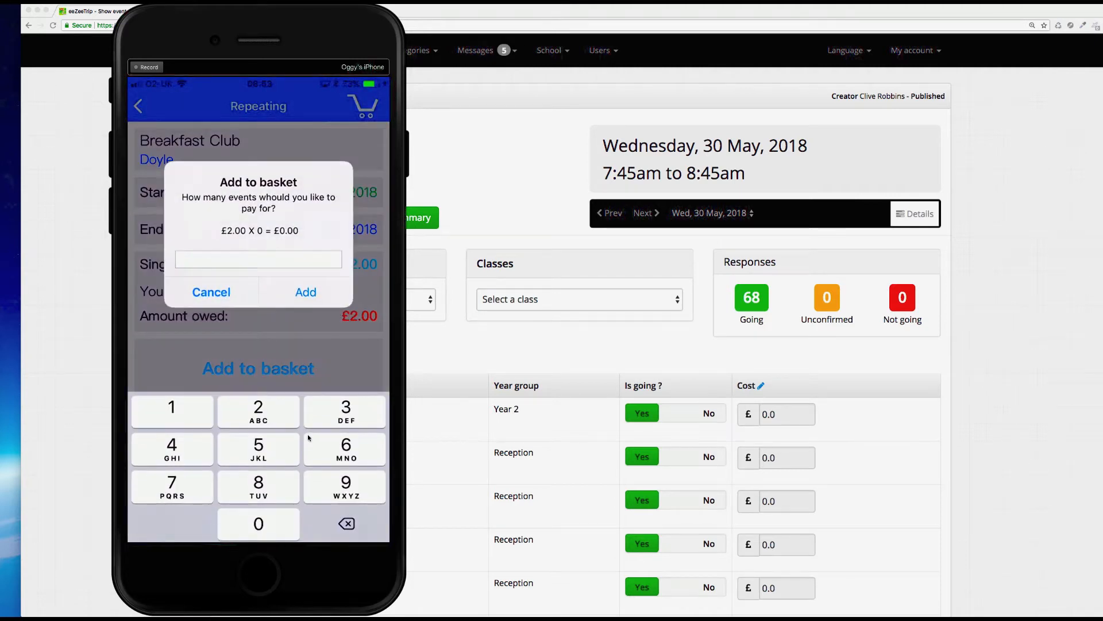
type("5")
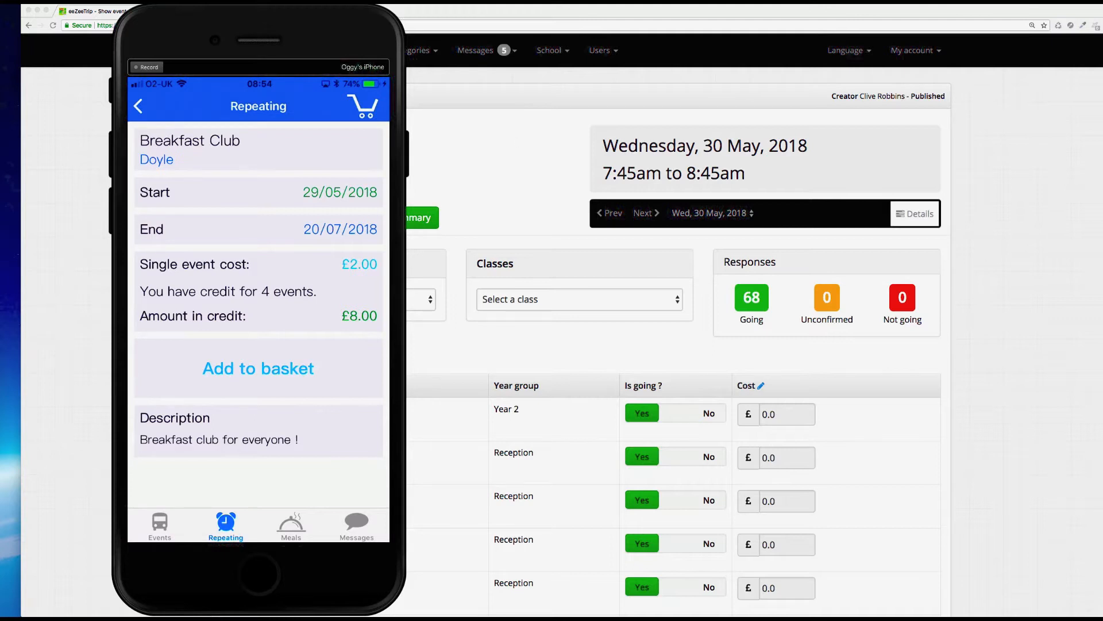
Step: Back in the browser, open the event's overall details and view the attendance calendar of the pupil in credit
left_click(534, 11)
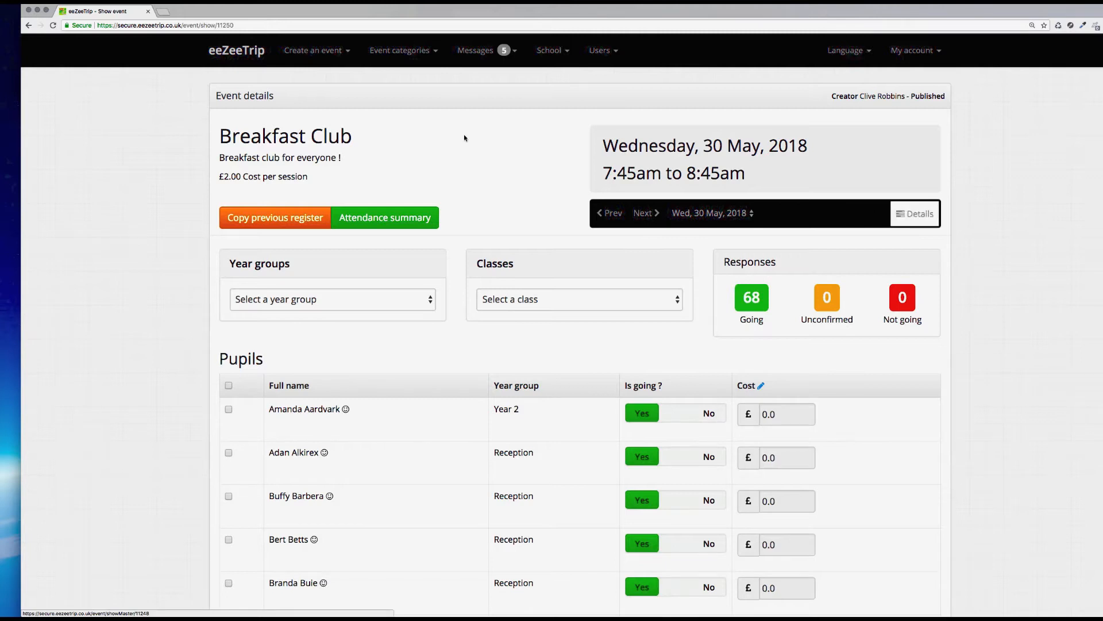
left_click(921, 214)
scroll(983, 372, "down", 20)
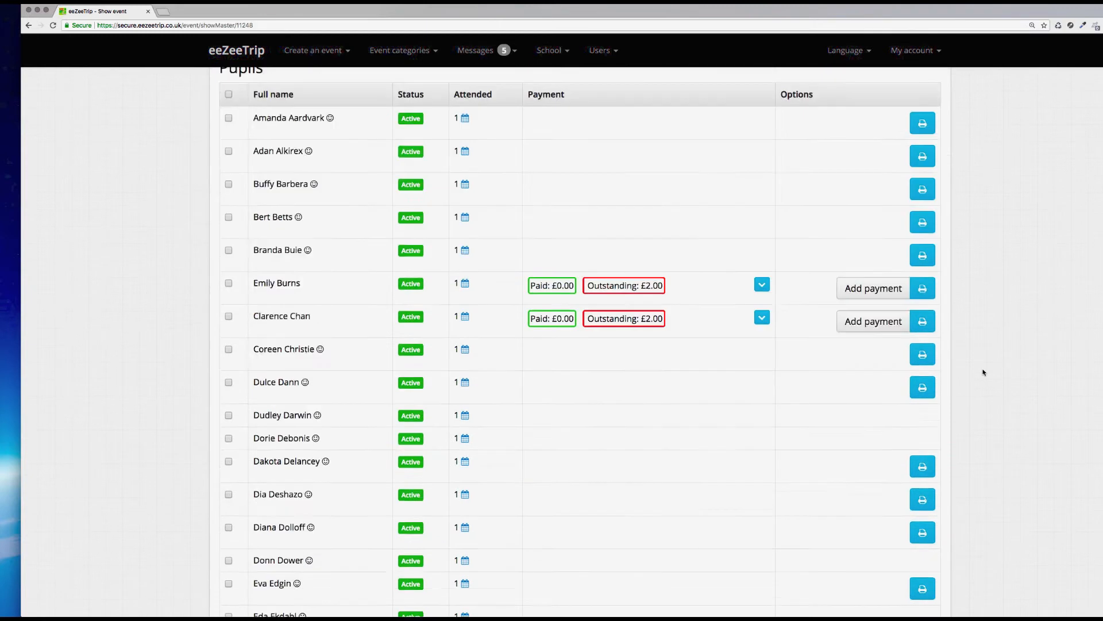
scroll(983, 372, "down", 15)
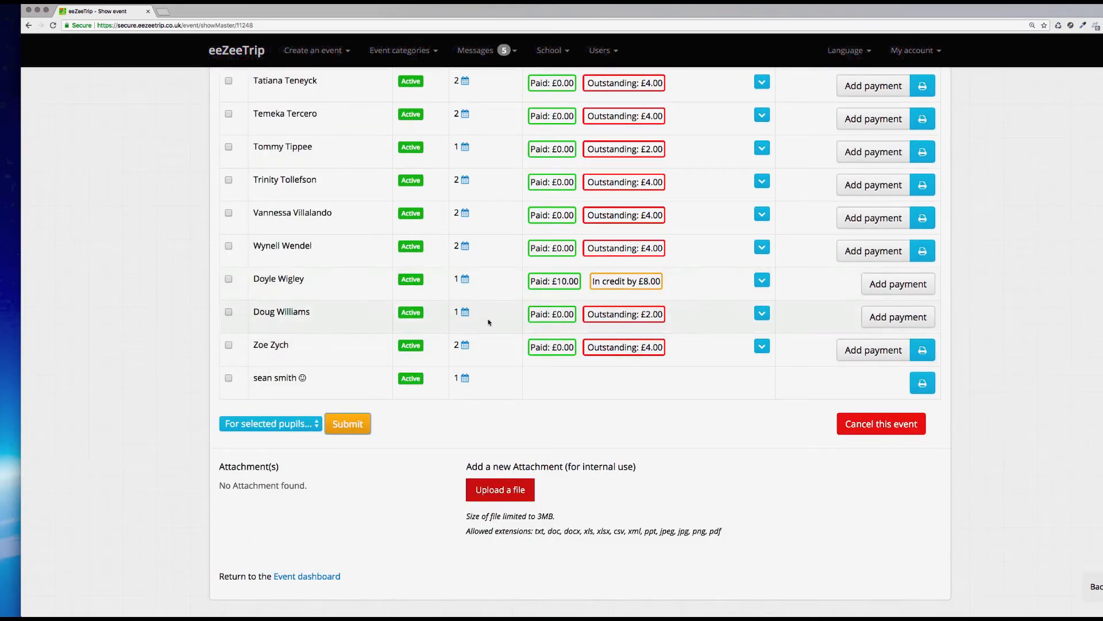
left_click(466, 281)
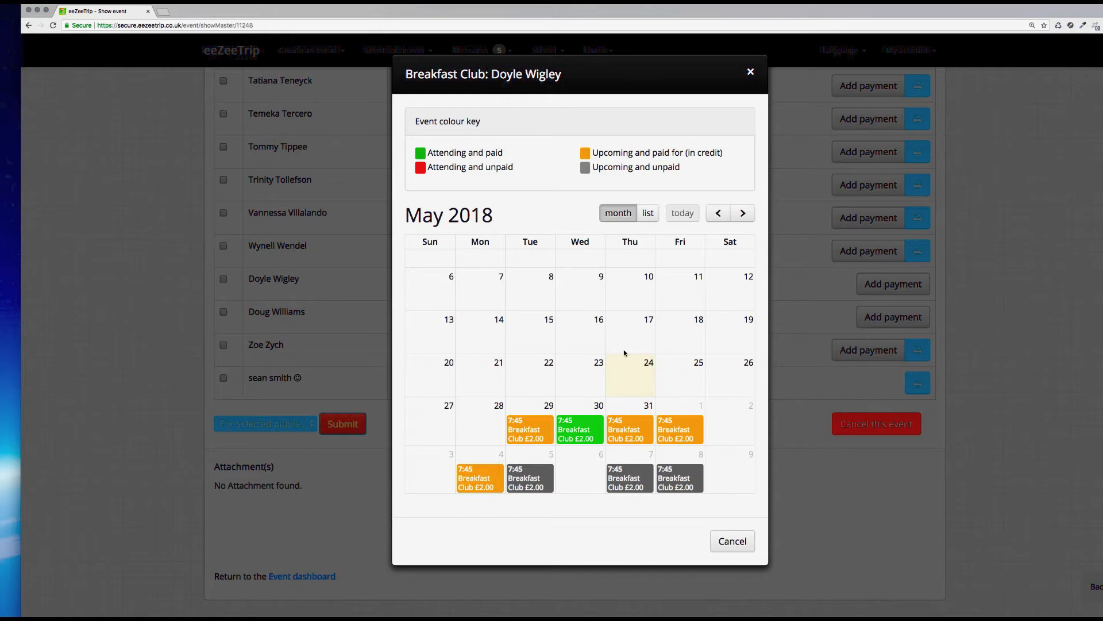
left_click(751, 74)
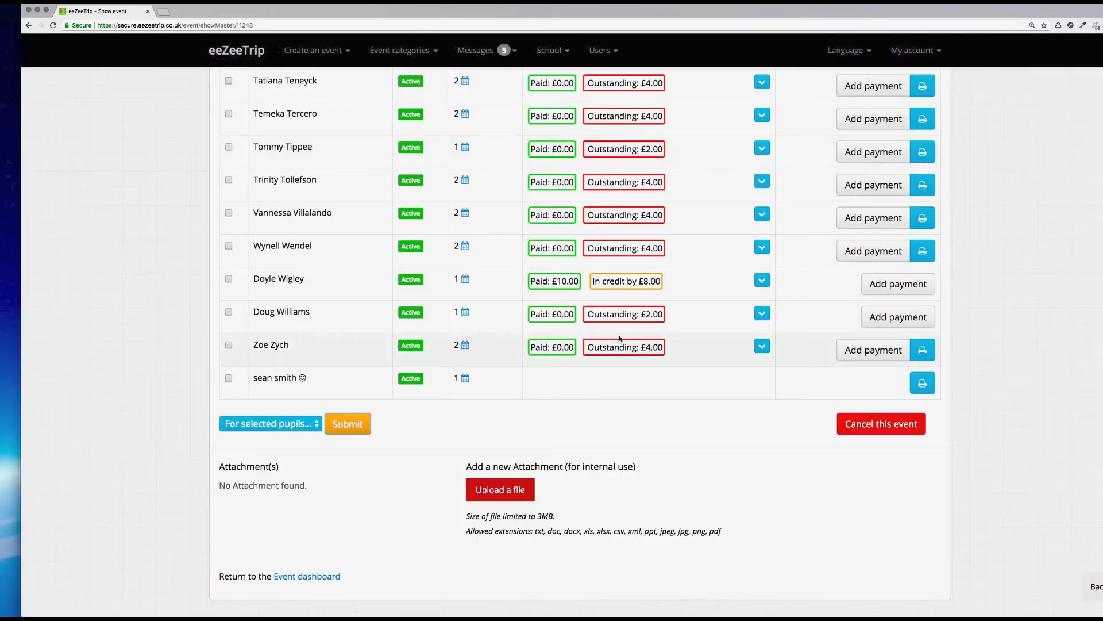
Step: View the attendance calendar of the pupil listed below for May and June 2018
left_click(465, 313)
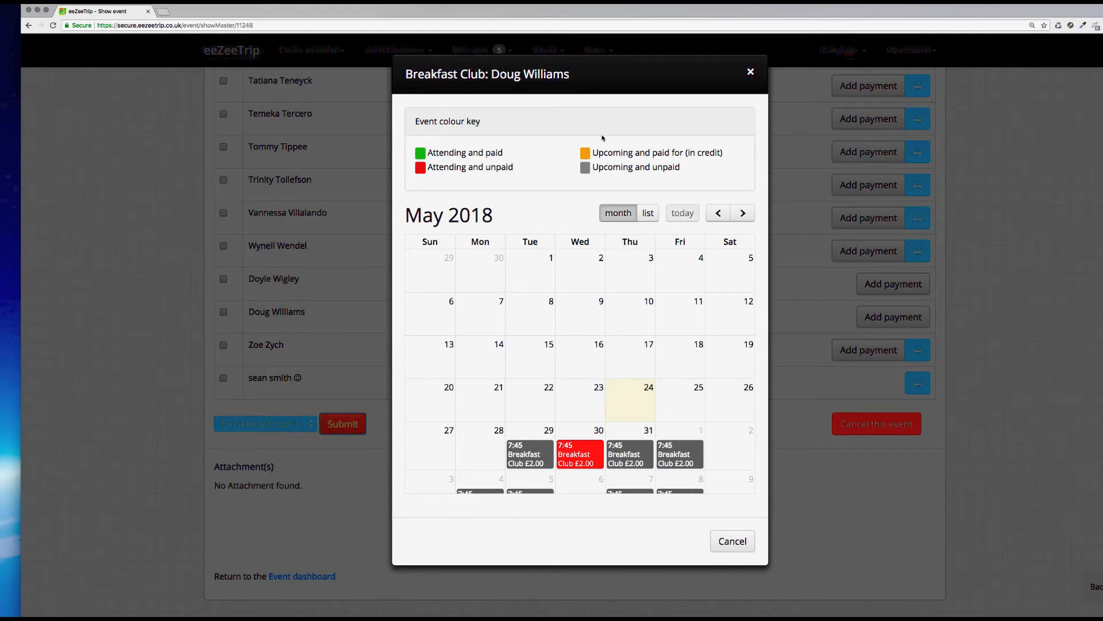
left_click(742, 213)
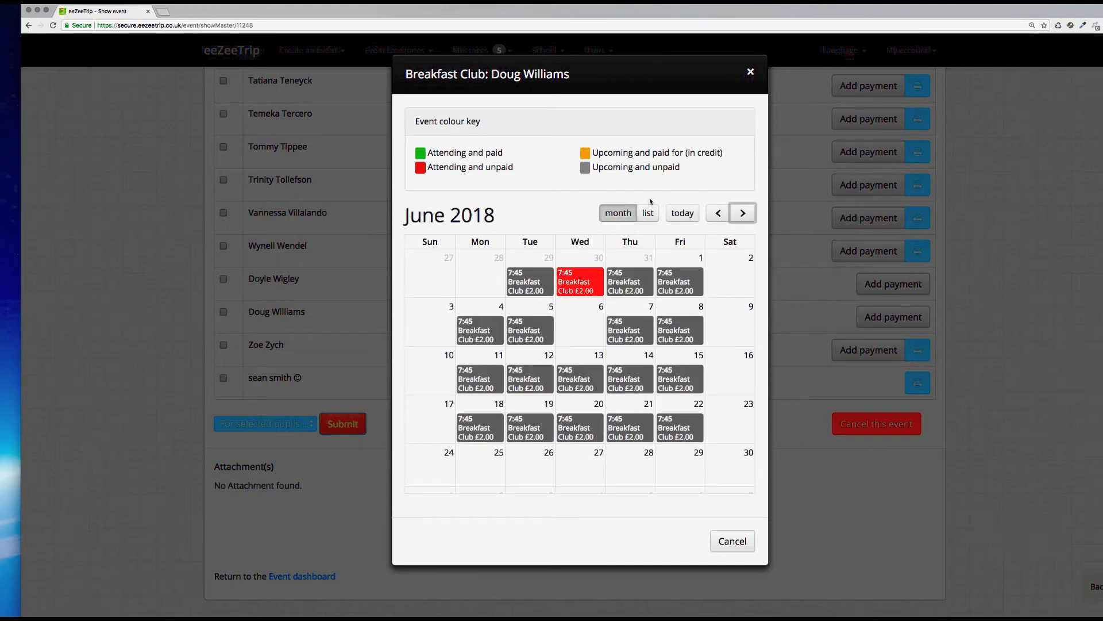
left_click(750, 73)
Step: Review the event's edit details form, cancel without saving, and return to the events dashboard
scroll(593, 398, "up", 8)
scroll(593, 398, "up", 20)
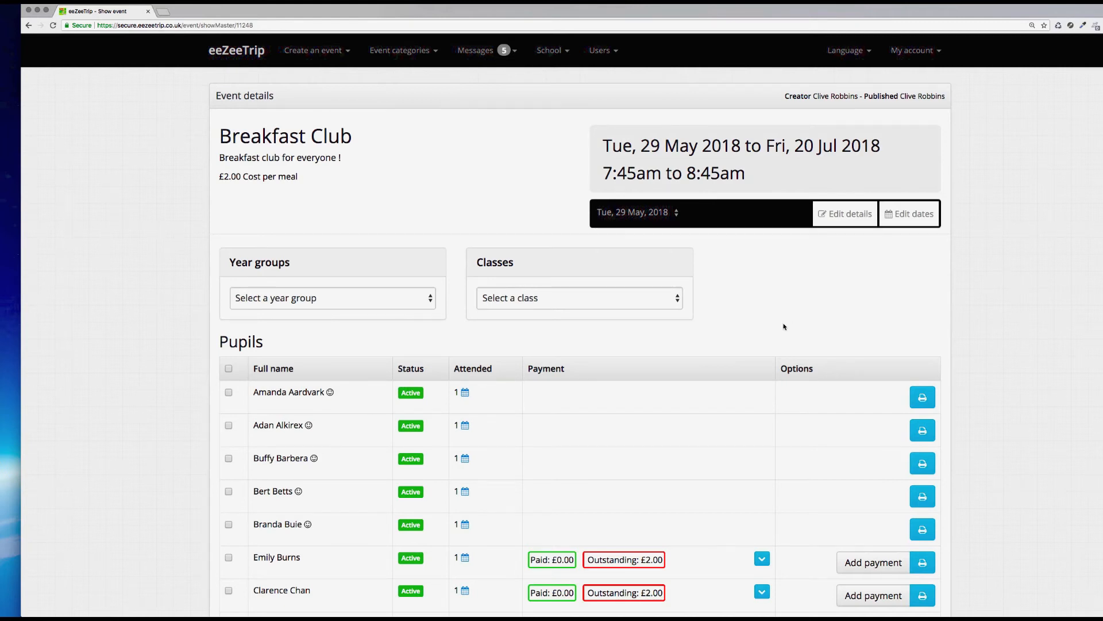
left_click(852, 215)
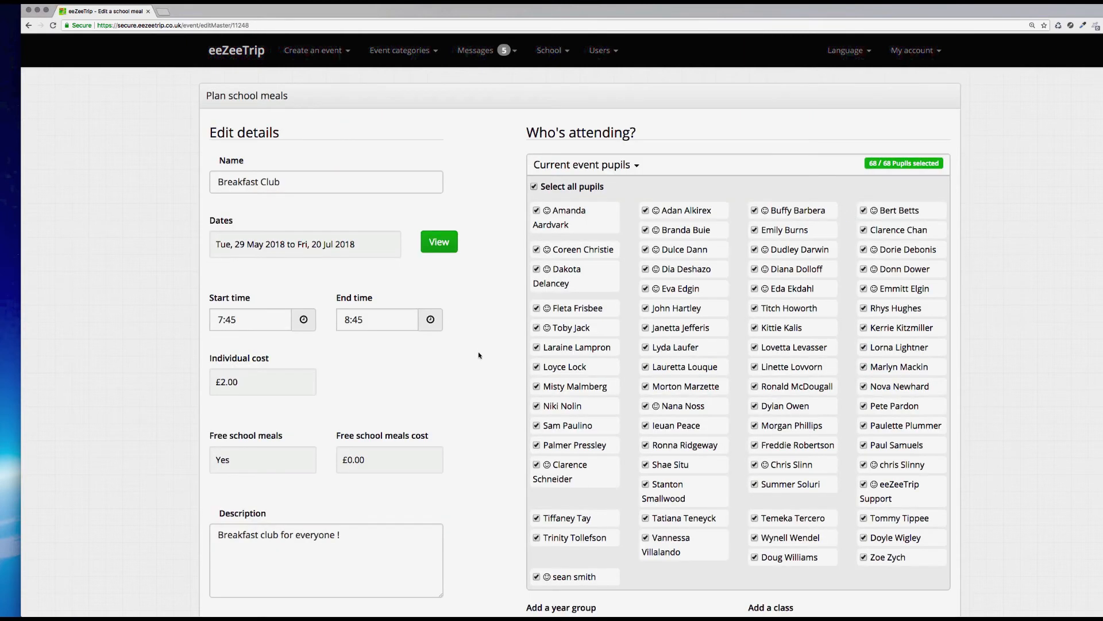
scroll(479, 355, "down", 5)
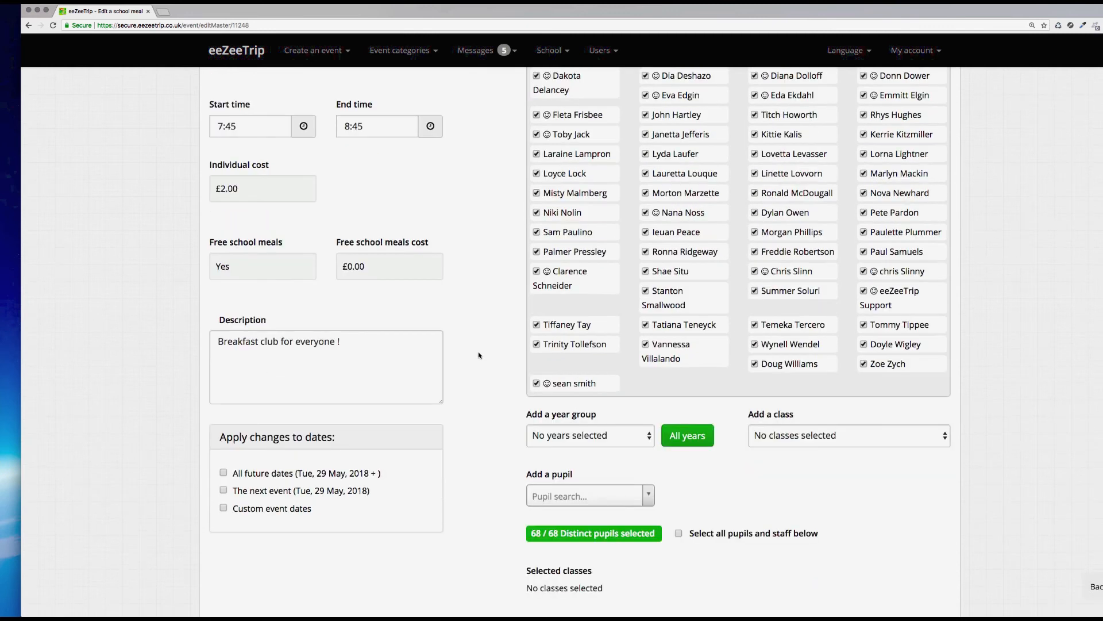
scroll(479, 355, "down", 4)
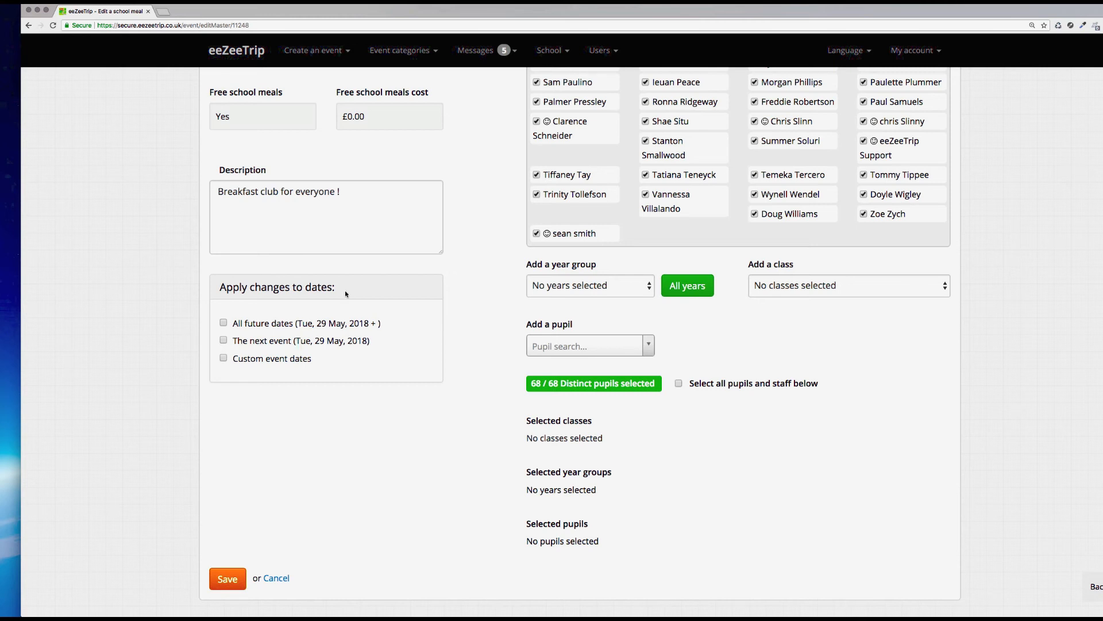
left_click(276, 577)
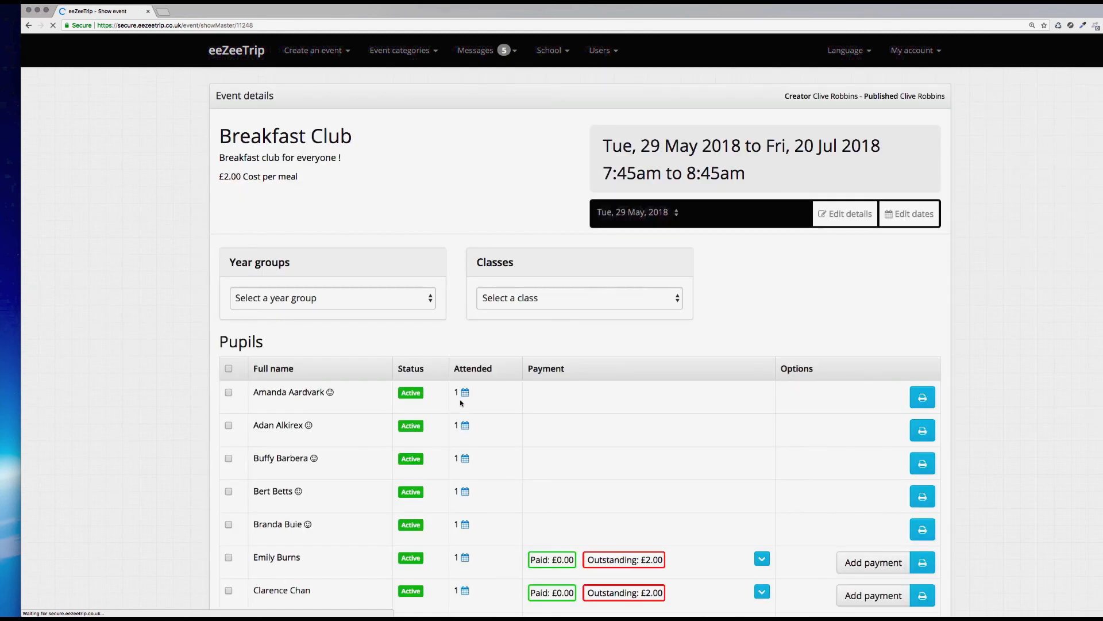
left_click(245, 59)
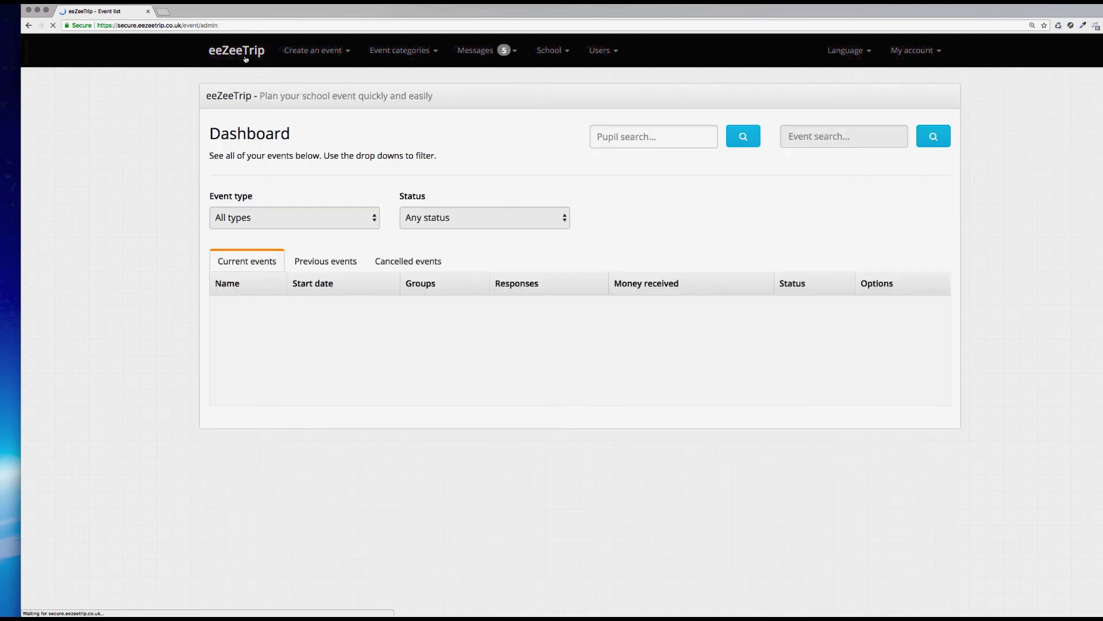